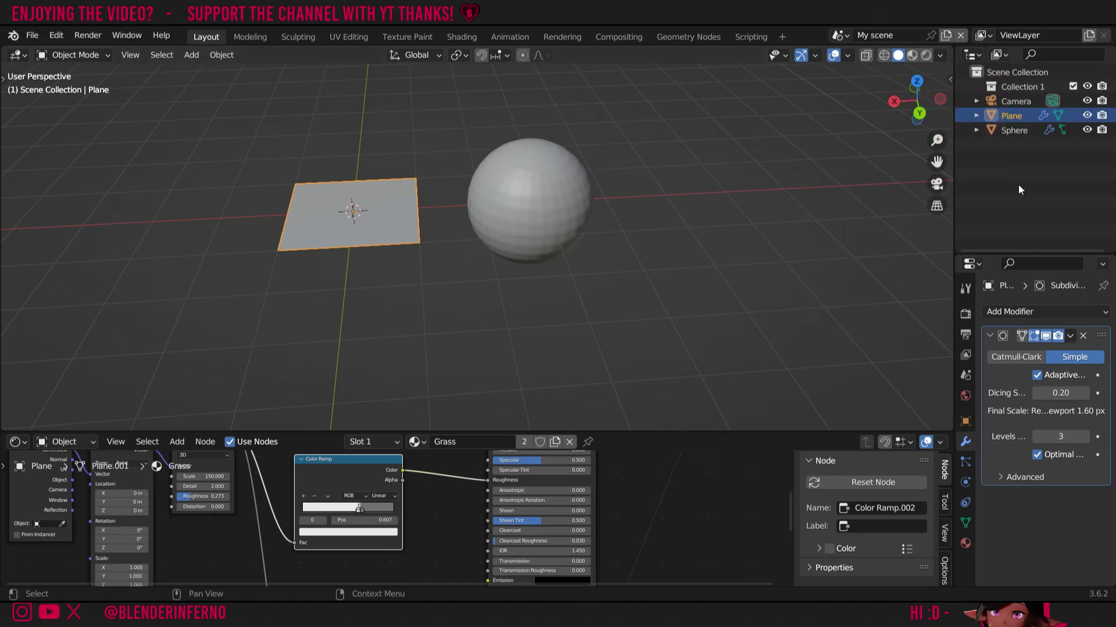
# Step: Hide the Plane from the viewport and renders, and snap the Sphere to the world origin
pyautogui.press('h')
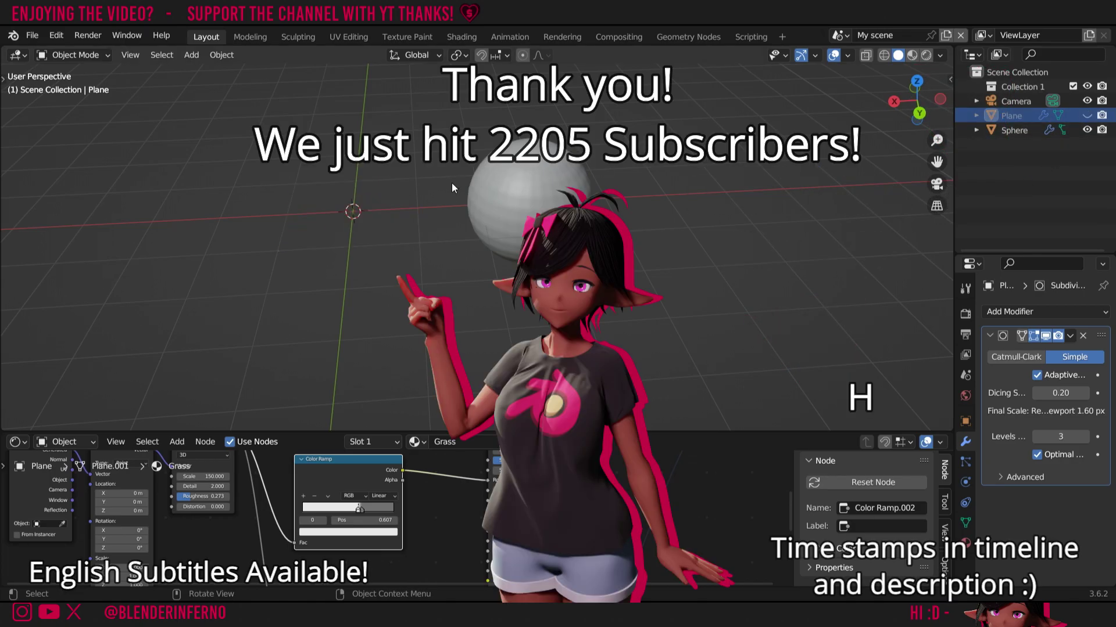
pyautogui.click(1102, 116)
pyautogui.click(592, 184)
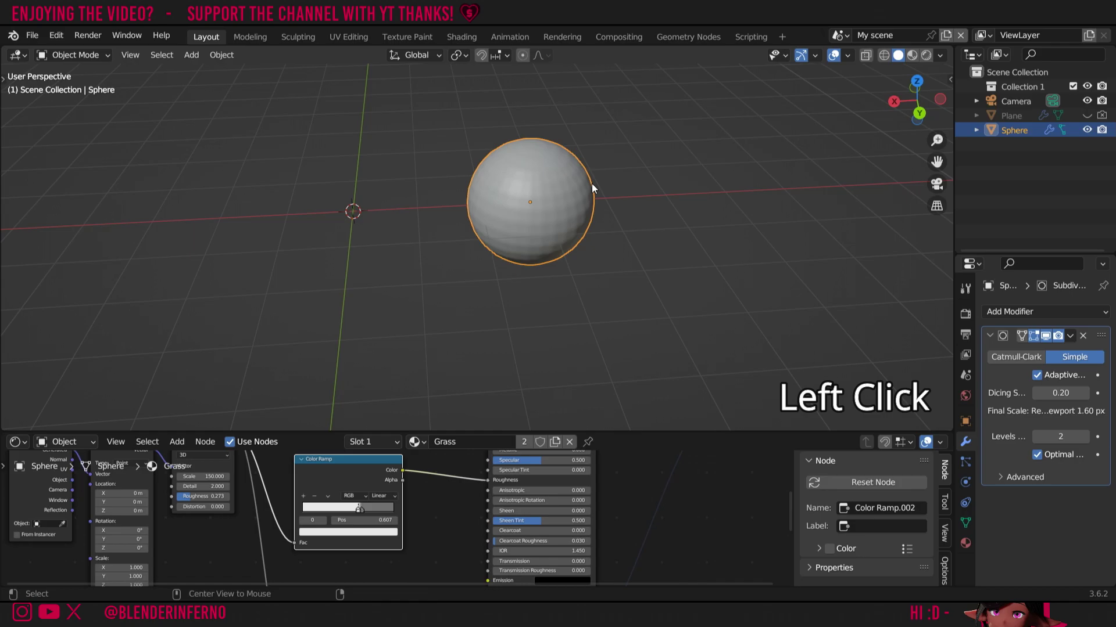
pyautogui.hotkey('alt', 'g')
# Step: Save the blend file and view the sphere in Rendered shading
pyautogui.moveTo(632, 185); pyautogui.dragTo(541, 187, button='middle')
pyautogui.hotkey('ctrl', 's')
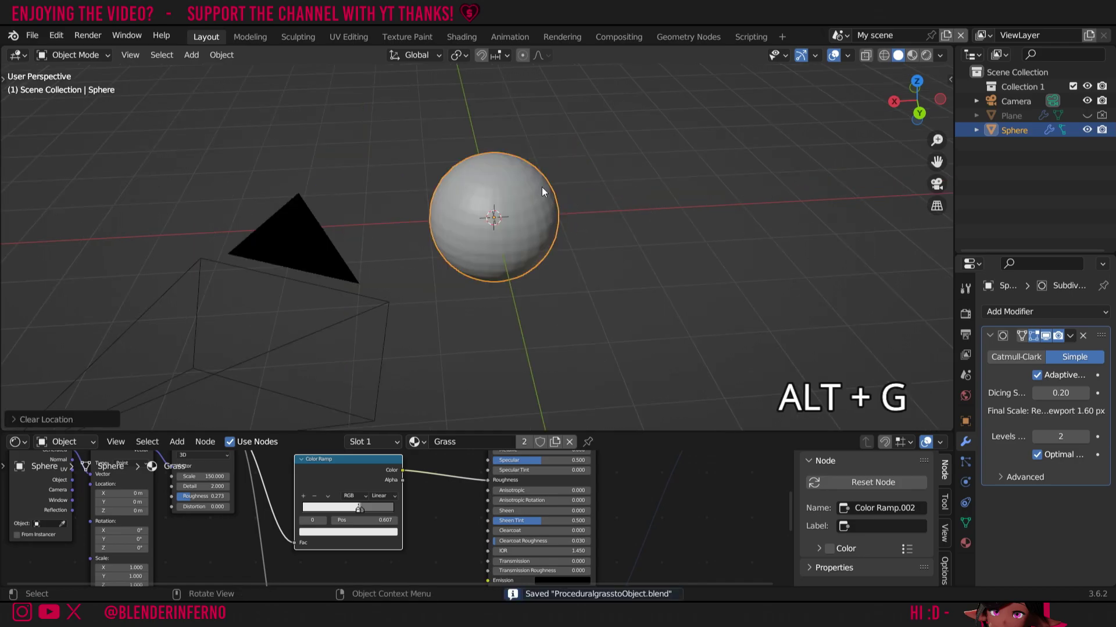
pyautogui.click(926, 56)
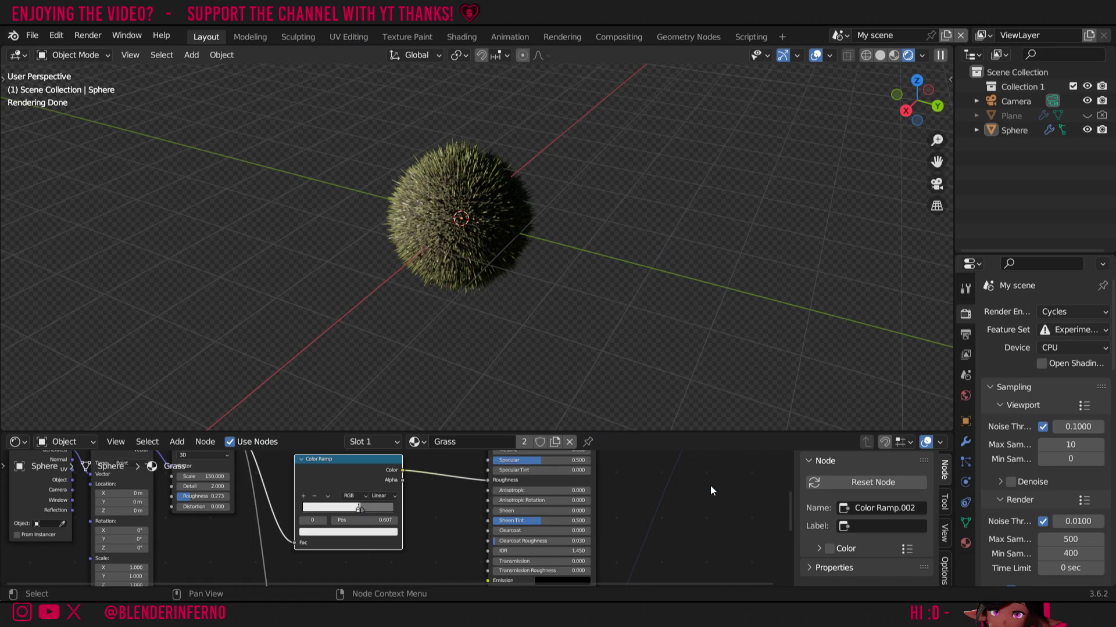
# Step: Switch the render engine to Eevee and then back to Cycles
pyautogui.click(1051, 311)
pyautogui.click(1044, 332)
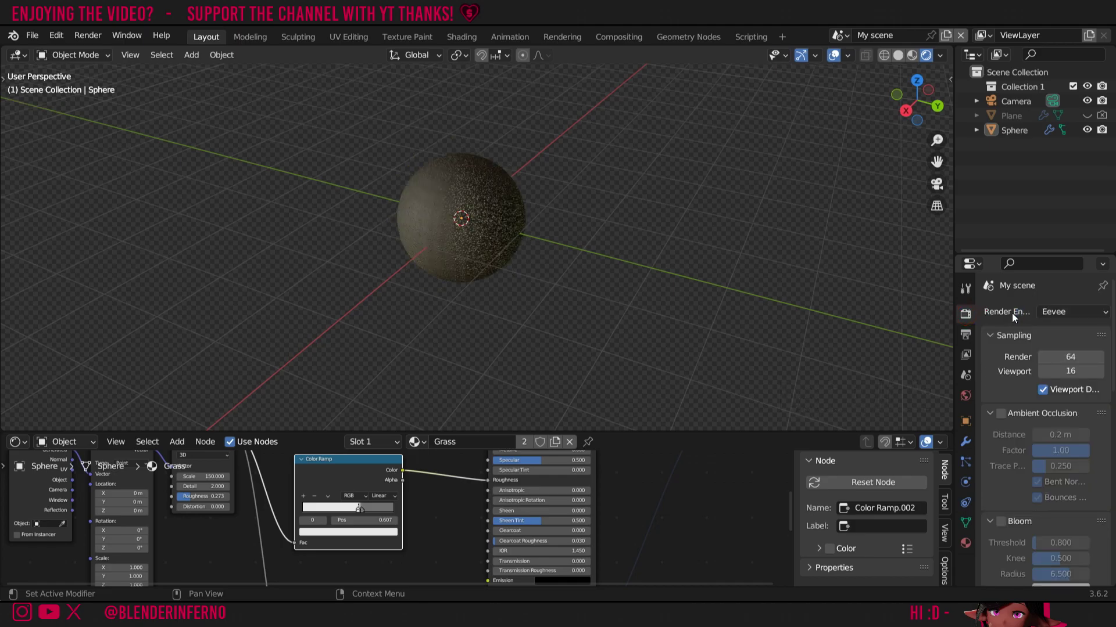
pyautogui.click(1046, 313)
pyautogui.click(1072, 354)
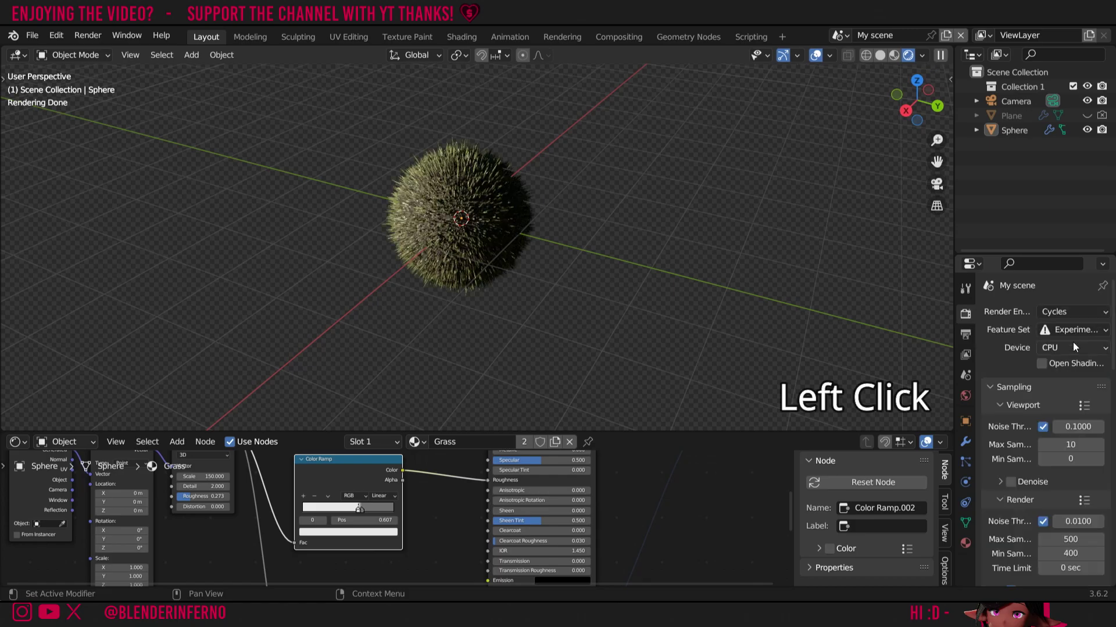
pyautogui.scroll(-5, 1073, 343)
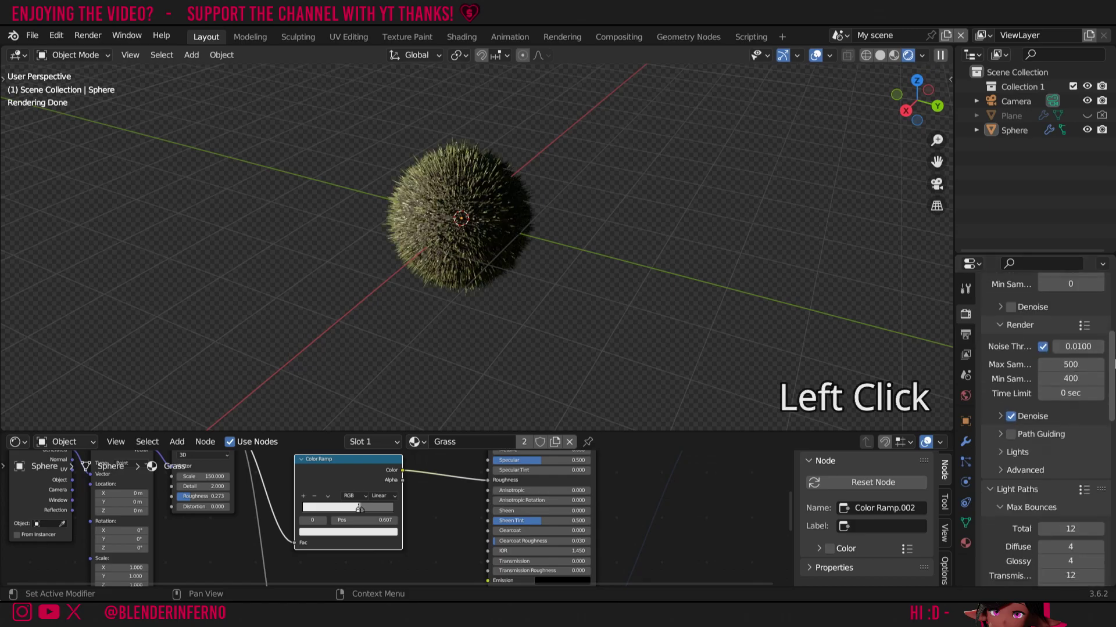
# Step: Set Render Max Samples to 10 and expand the Bake panel
pyautogui.doubleClick(1053, 354)
pyautogui.write('1')
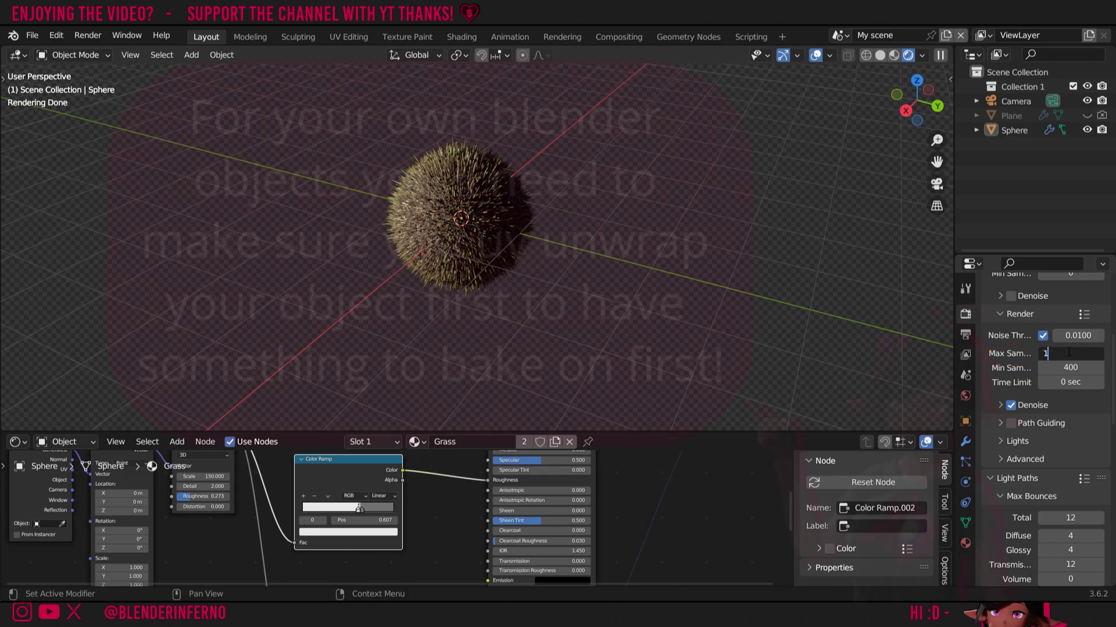
pyautogui.write('0')
pyautogui.doubleClick(1070, 368)
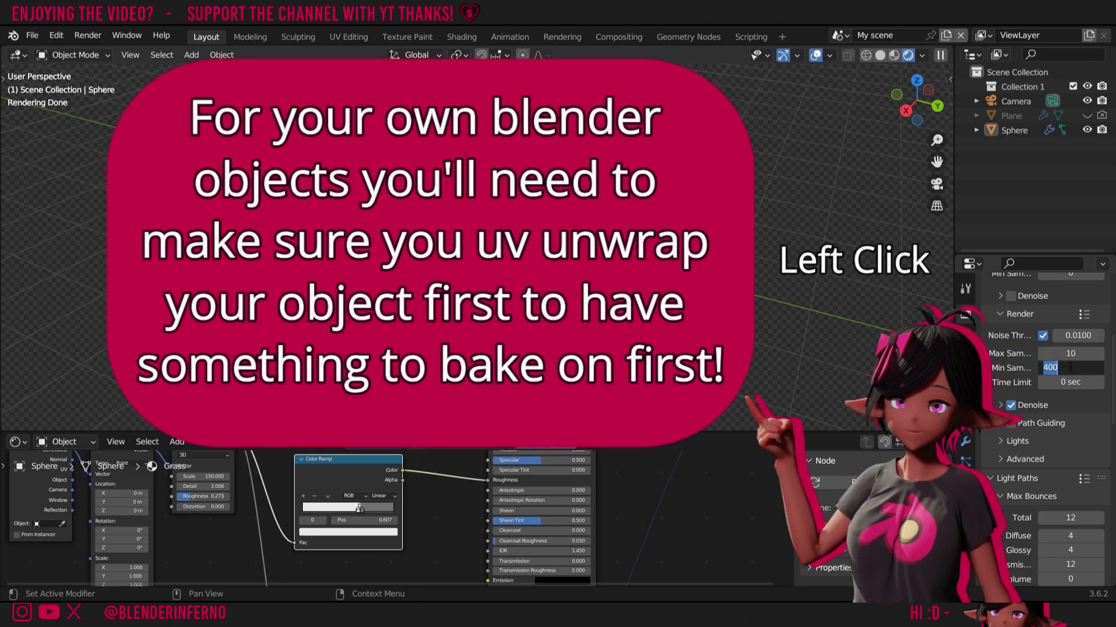
pyautogui.press('Return')
pyautogui.scroll(-5, 1071, 368)
pyautogui.click(1008, 520)
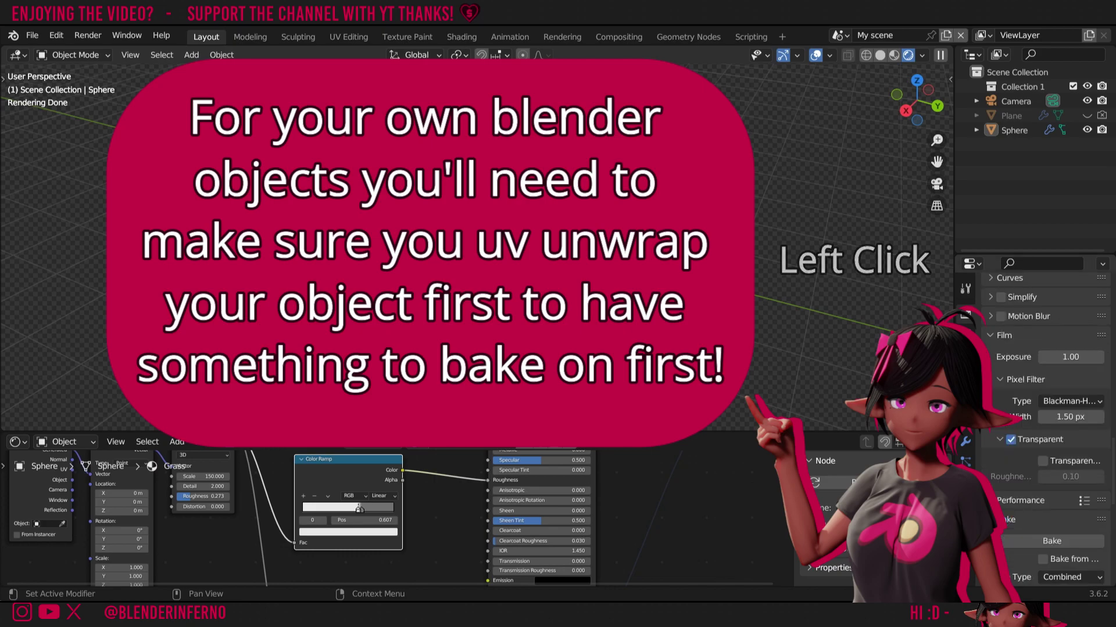
pyautogui.scroll(-4, 1038, 349)
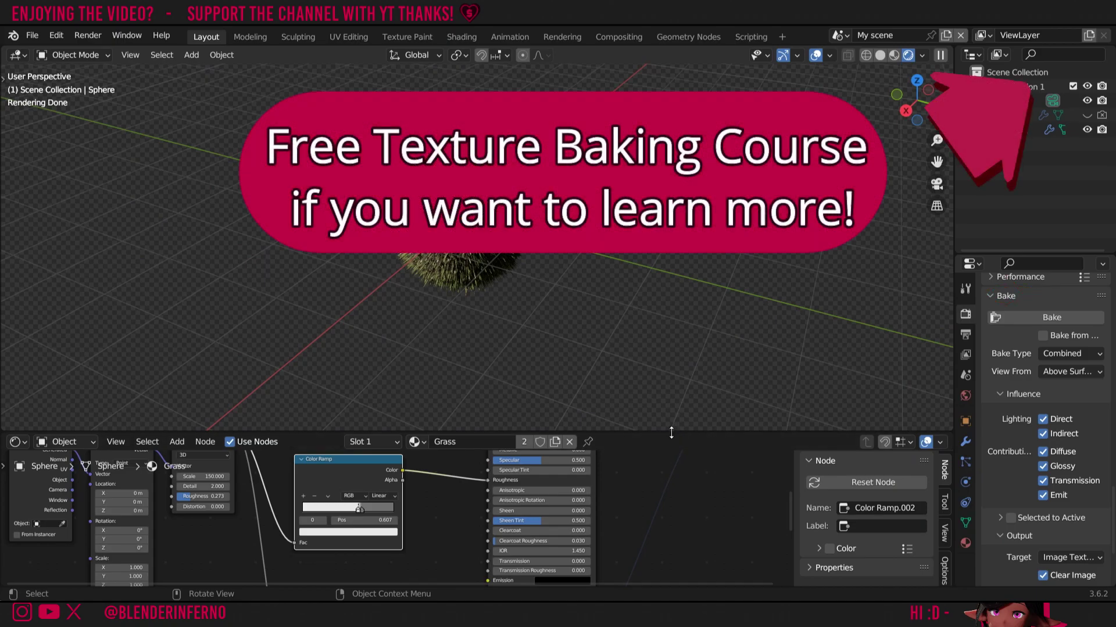
# Step: Add an Image Texture node with a new image named GrassDisplacement
pyautogui.moveTo(672, 433); pyautogui.dragTo(672, 292)
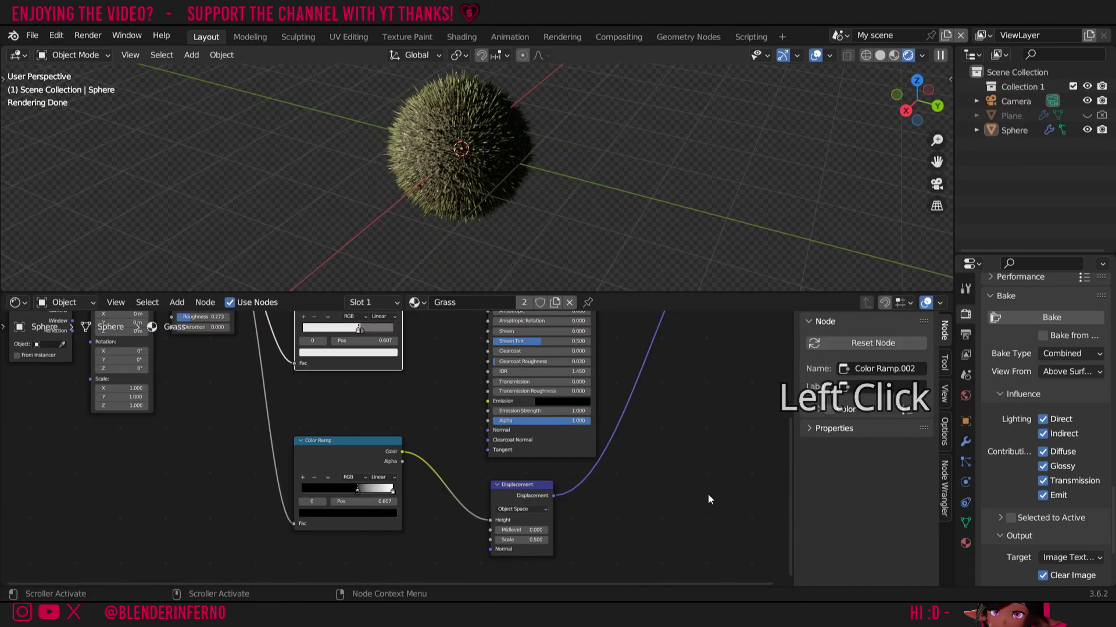
pyautogui.hotkey('shift', 'a')
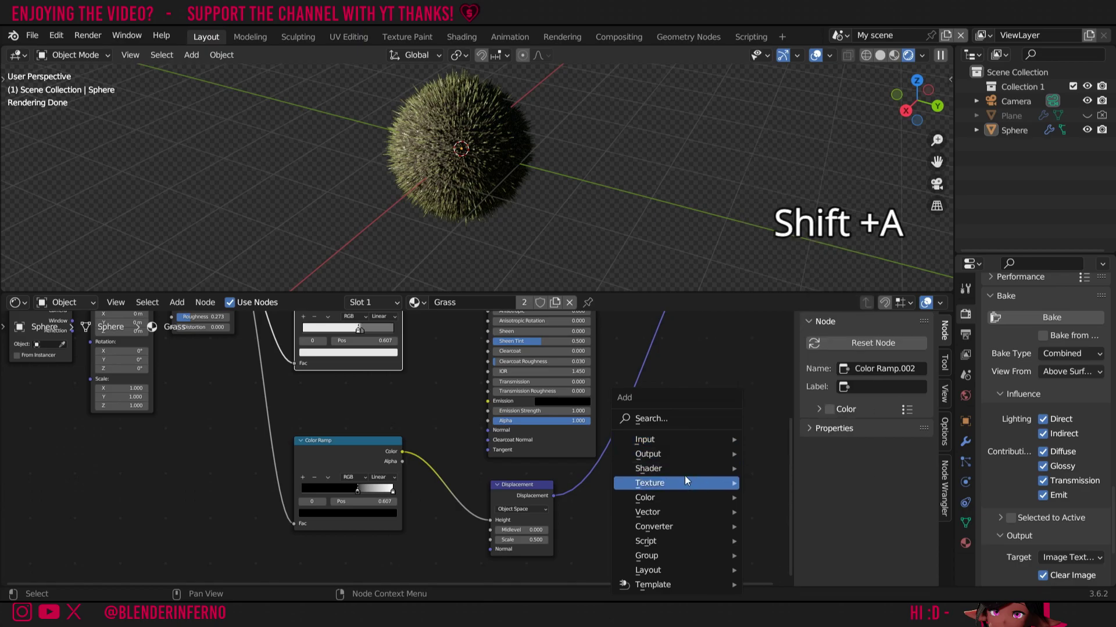
pyautogui.moveTo(649, 483)
pyautogui.click(794, 365)
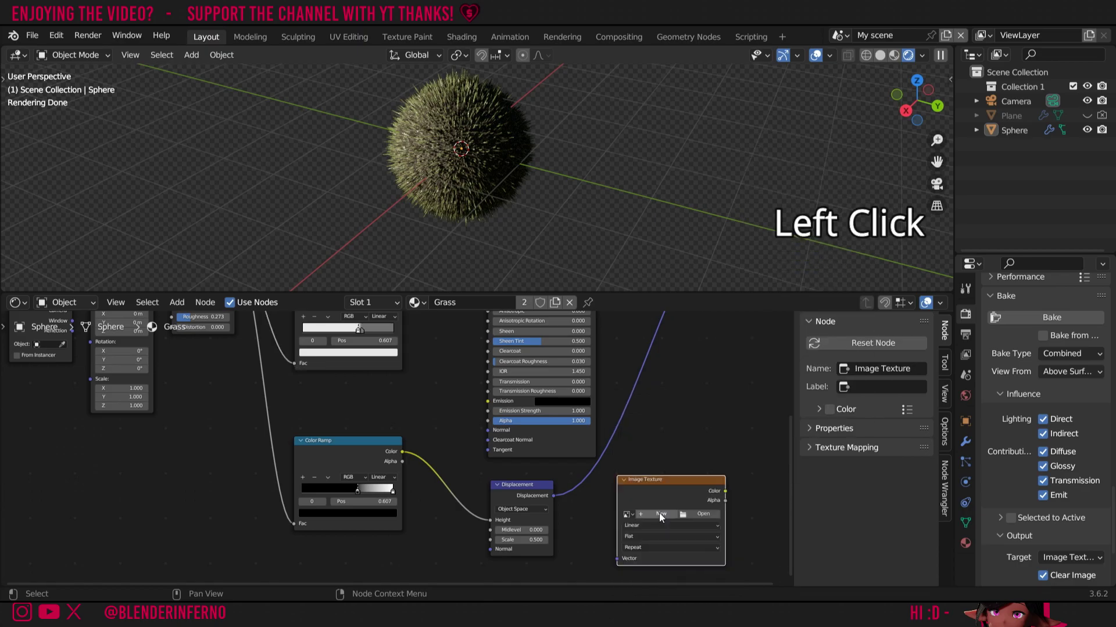
pyautogui.click(659, 512)
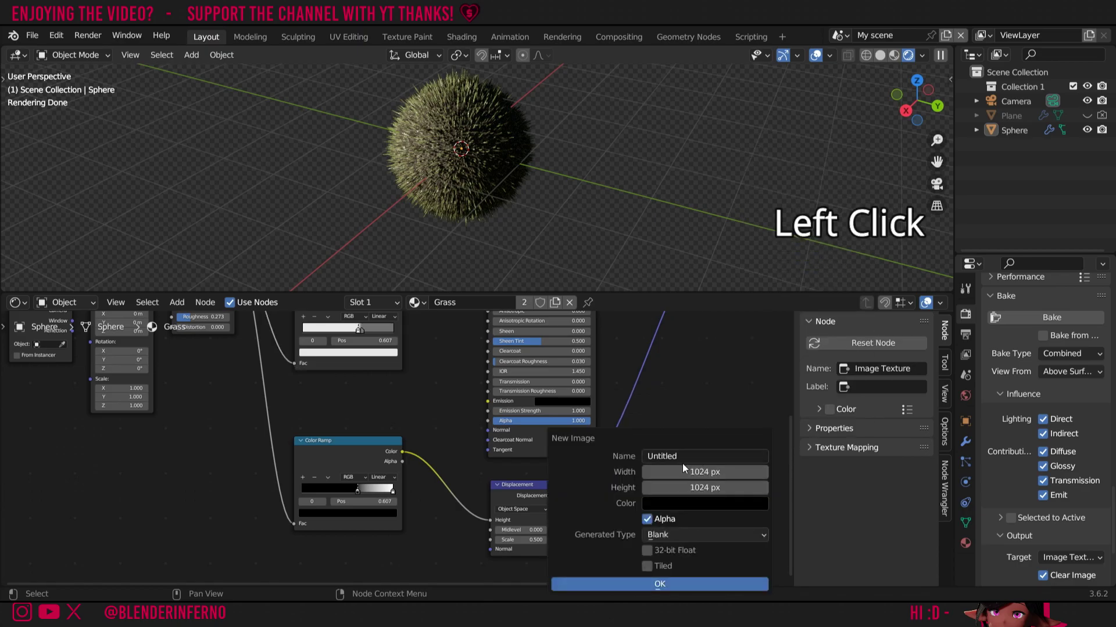
pyautogui.doubleClick(698, 456)
pyautogui.write('GrassD')
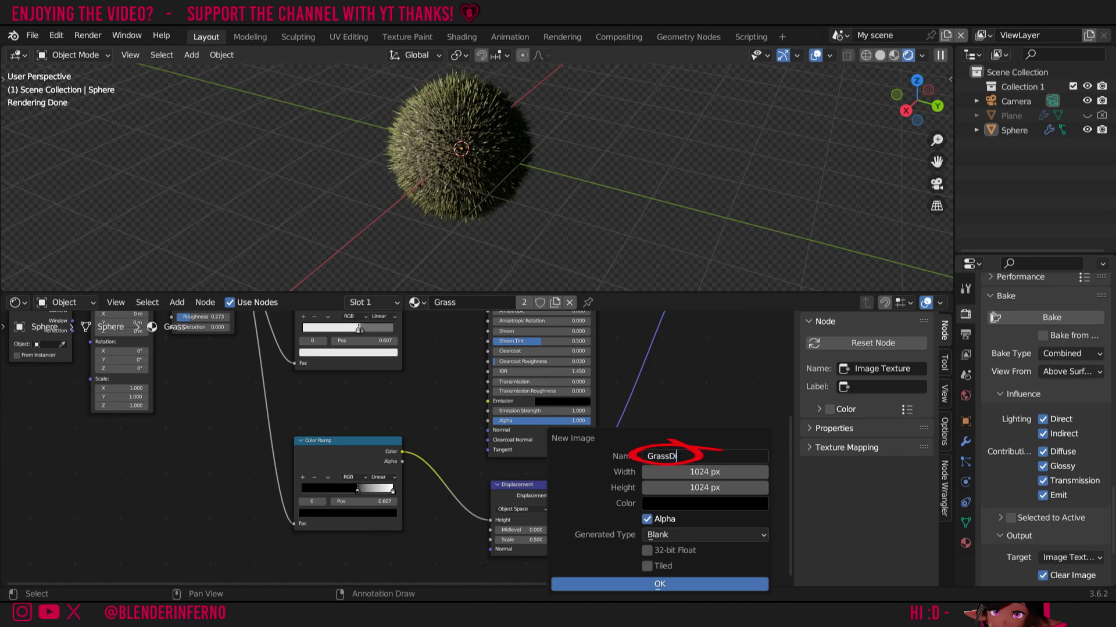
pyautogui.write('isplacement')
pyautogui.press('Return')
# Step: Make the image 2048 px without alpha, create it, and set Non-Color
pyautogui.doubleClick(735, 471)
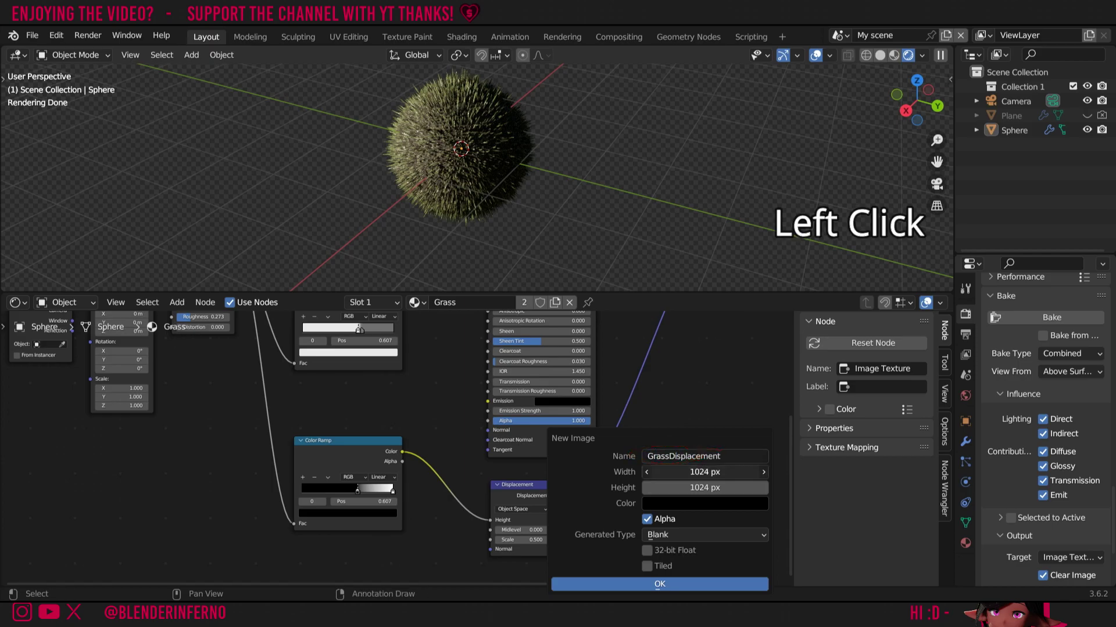
pyautogui.click(685, 473)
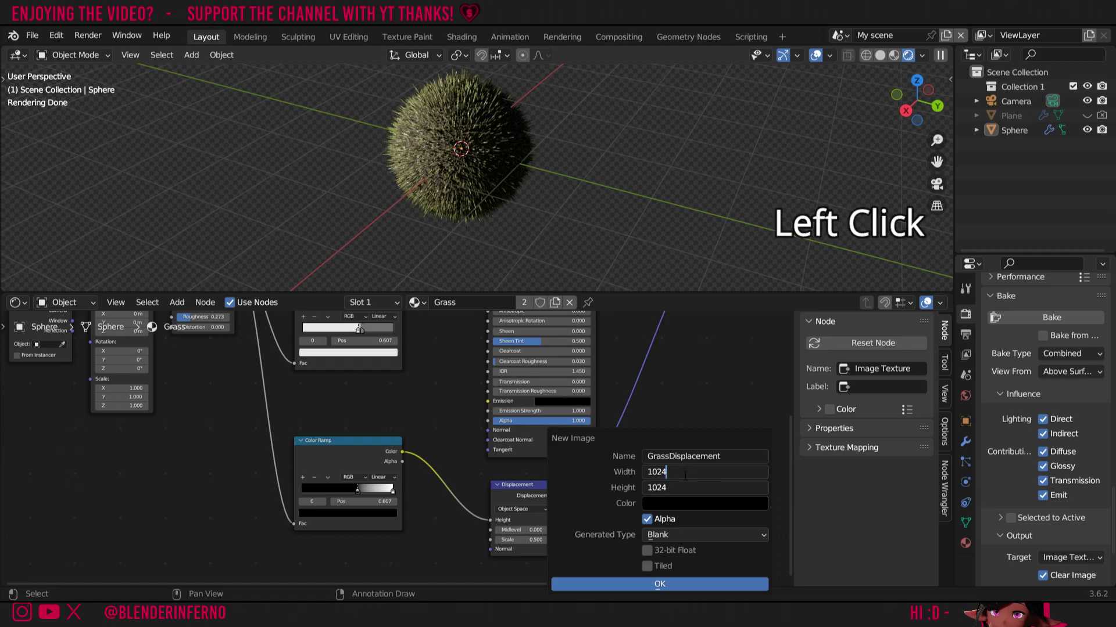
pyautogui.write('*')
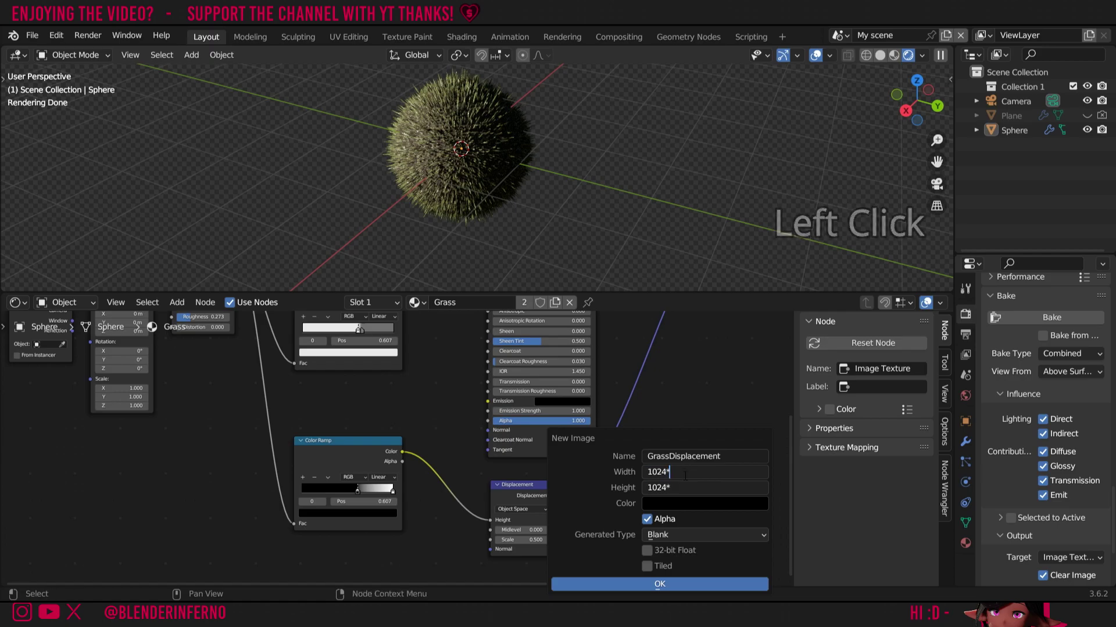
pyautogui.write('2')
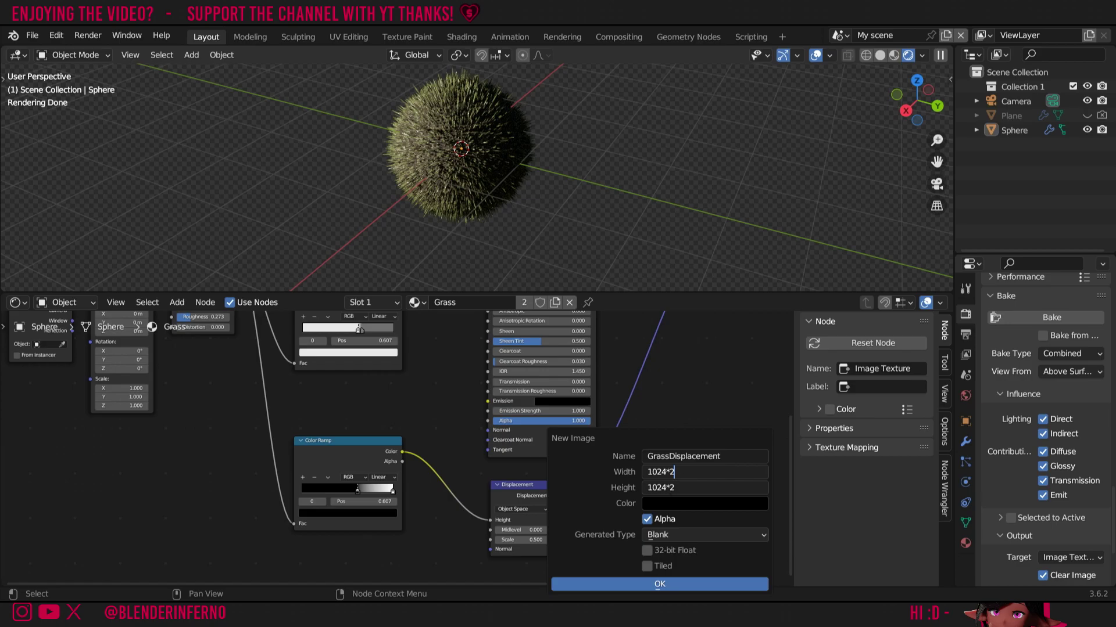
pyautogui.press('Return')
pyautogui.click(646, 519)
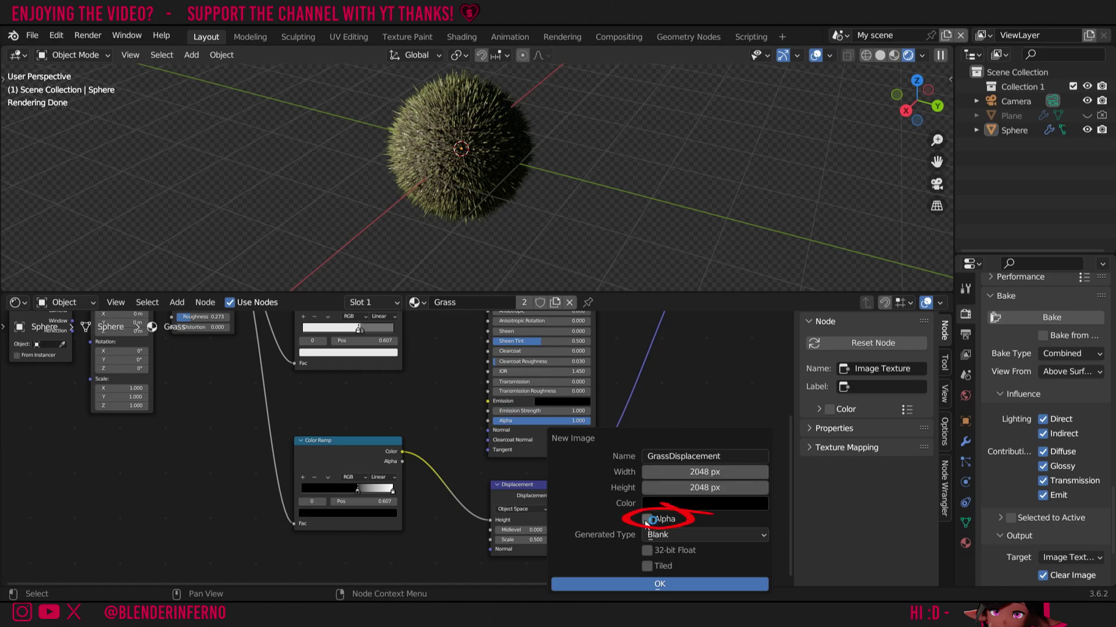
pyautogui.click(666, 584)
pyautogui.scroll(-3, 666, 523)
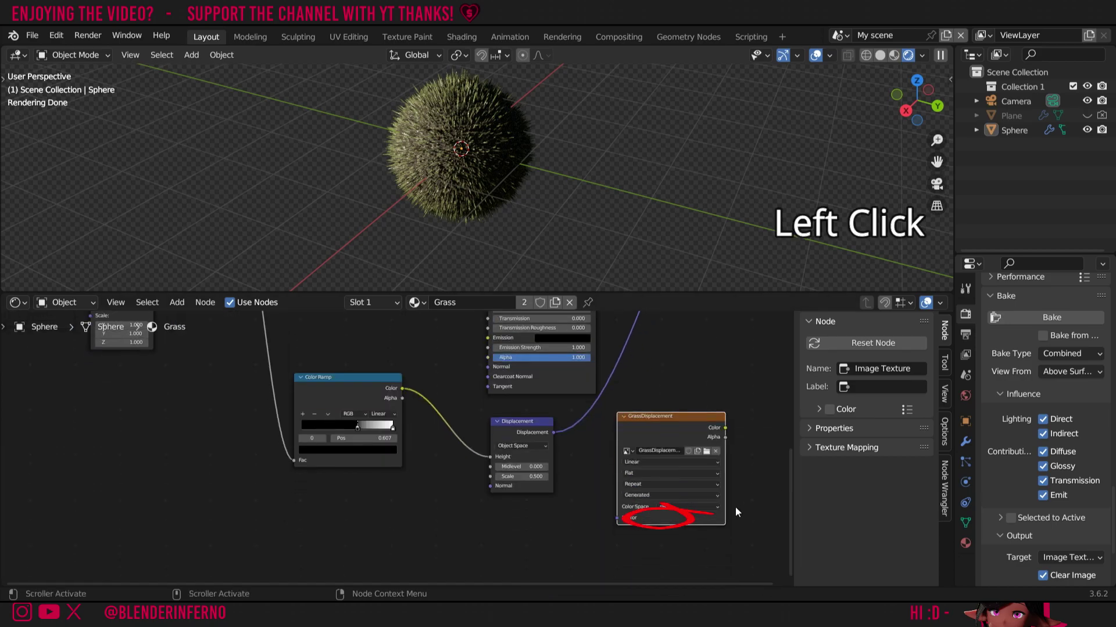
pyautogui.click(684, 505)
pyautogui.click(684, 449)
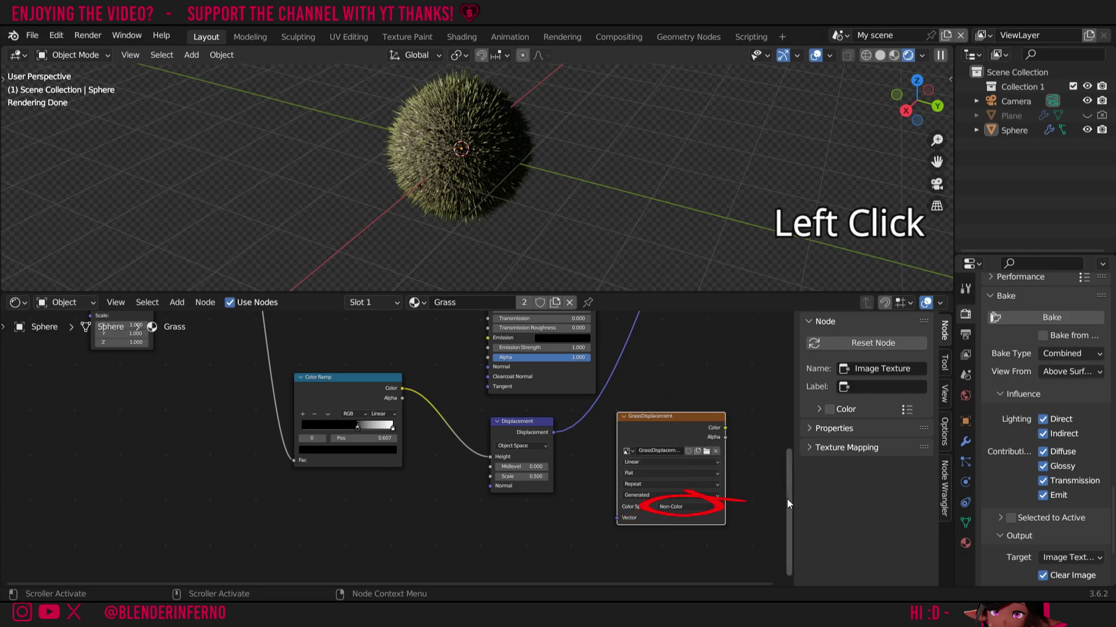
pyautogui.moveTo(787, 494); pyautogui.dragTo(785, 459)
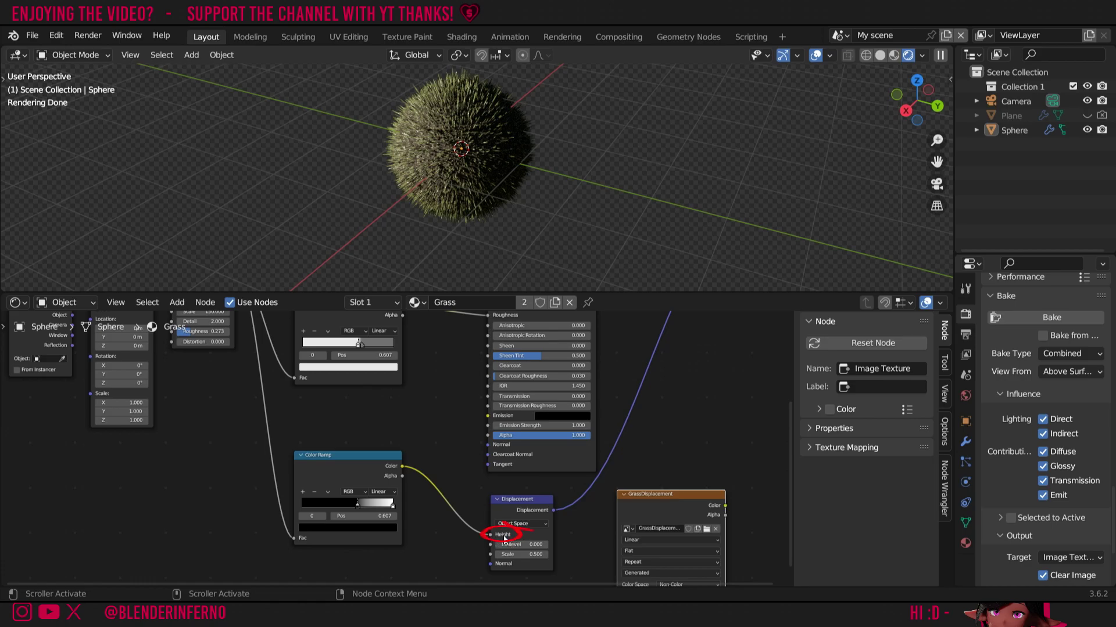
# Step: Set the bake type to Emit and connect the Color Ramp's Color output to Emission
pyautogui.click(1064, 354)
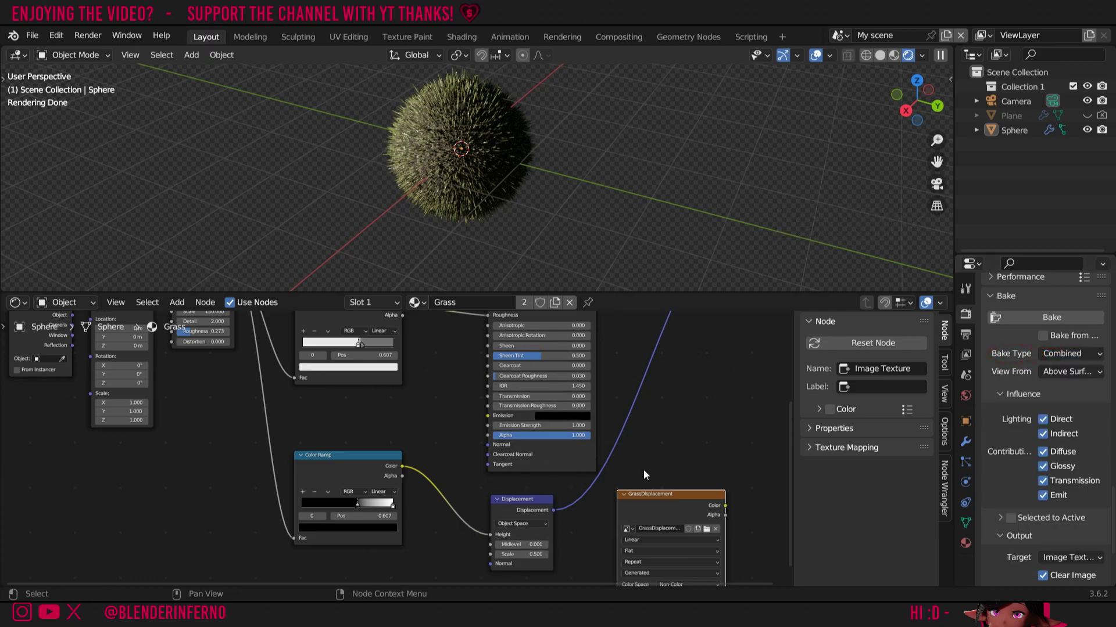
pyautogui.click(1060, 353)
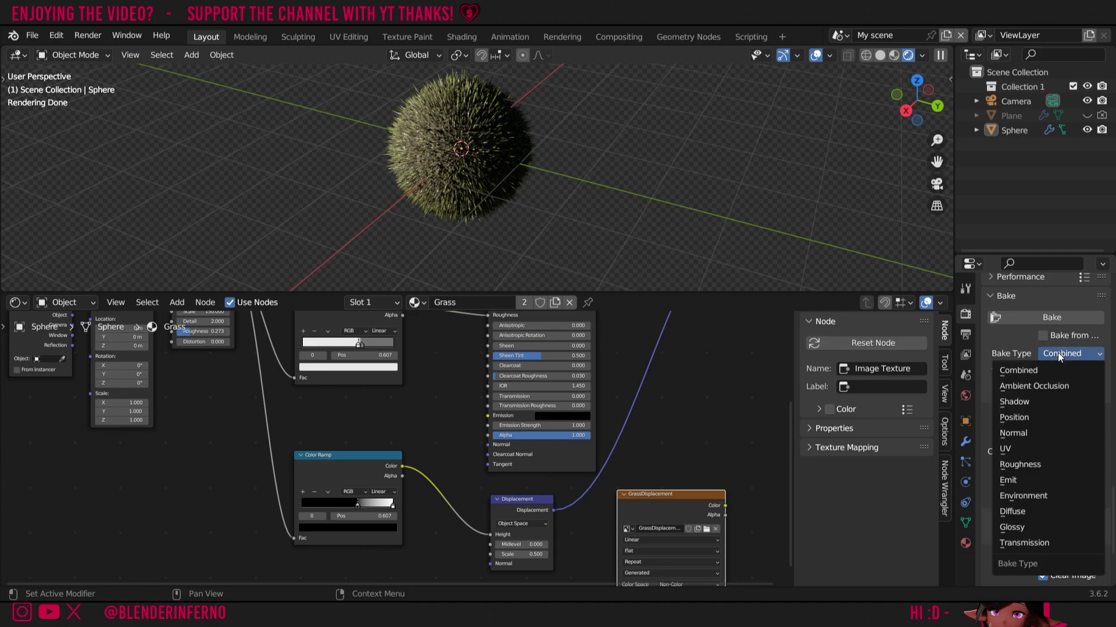
pyautogui.click(1011, 480)
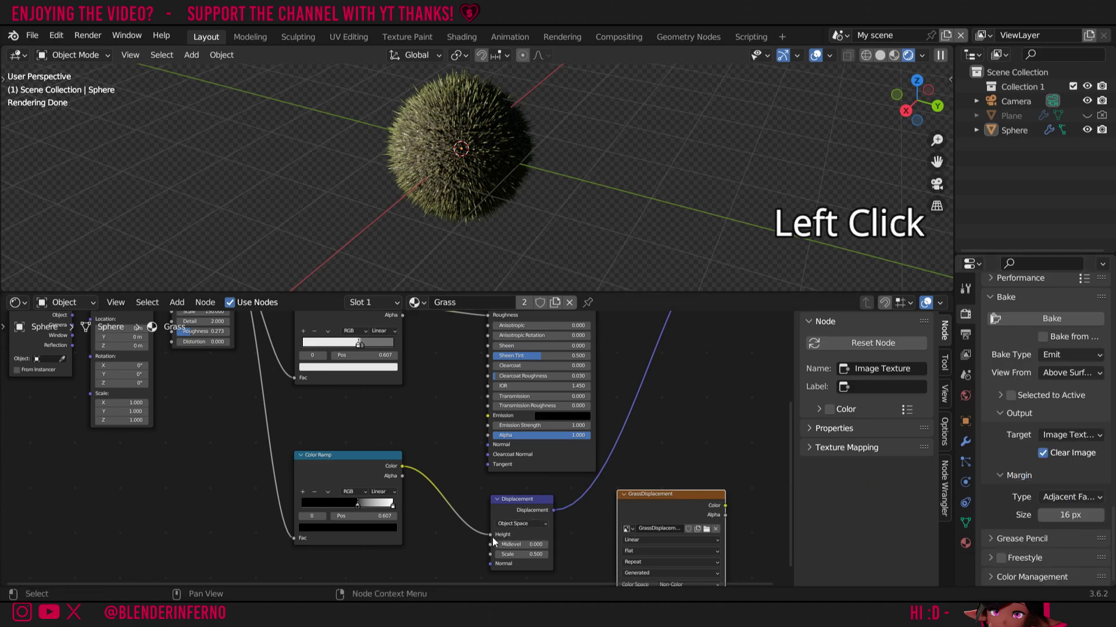
pyautogui.moveTo(490, 535); pyautogui.dragTo(490, 416)
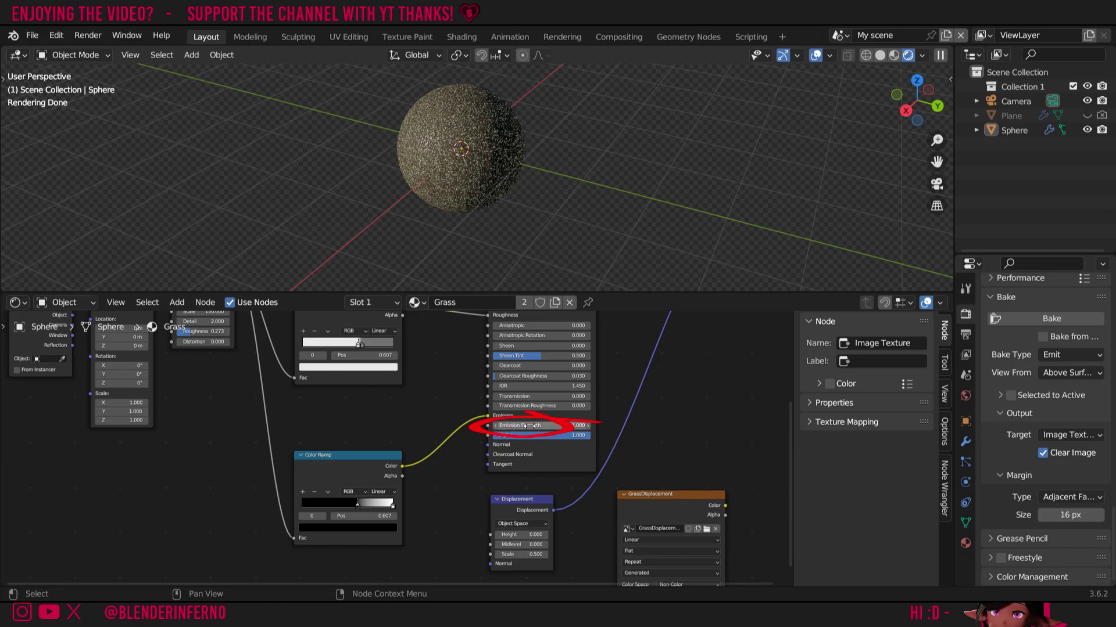
# Step: Bake Emit into GrassDisplacement with an 8 px margin and View From Above Surface
pyautogui.moveTo(664, 497); pyautogui.dragTo(701, 430)
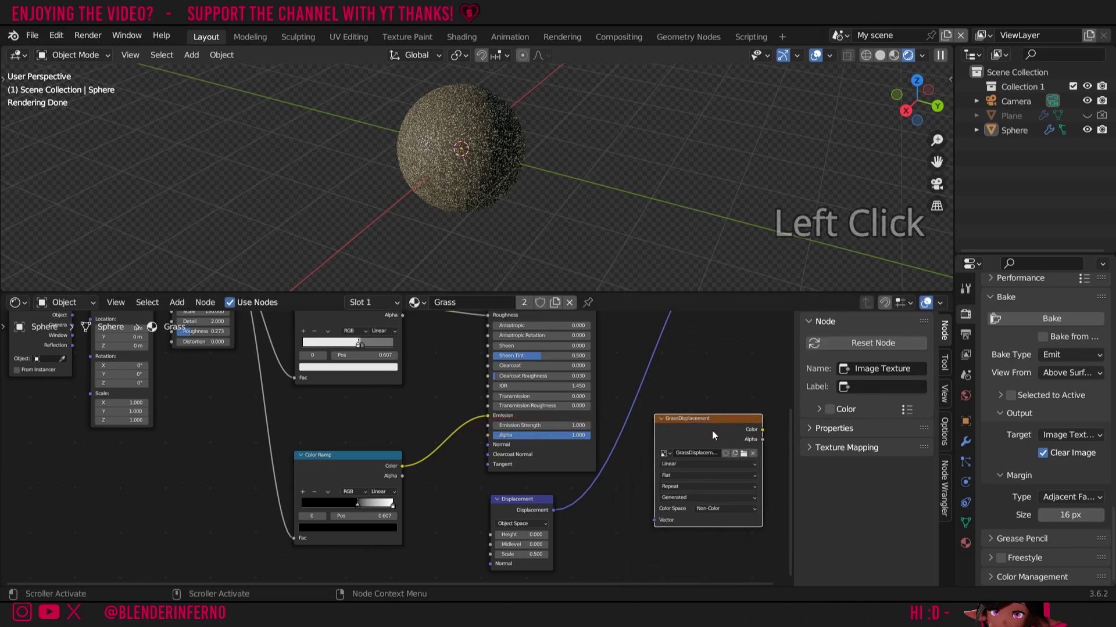
pyautogui.click(1065, 515)
pyautogui.doubleClick(1065, 515)
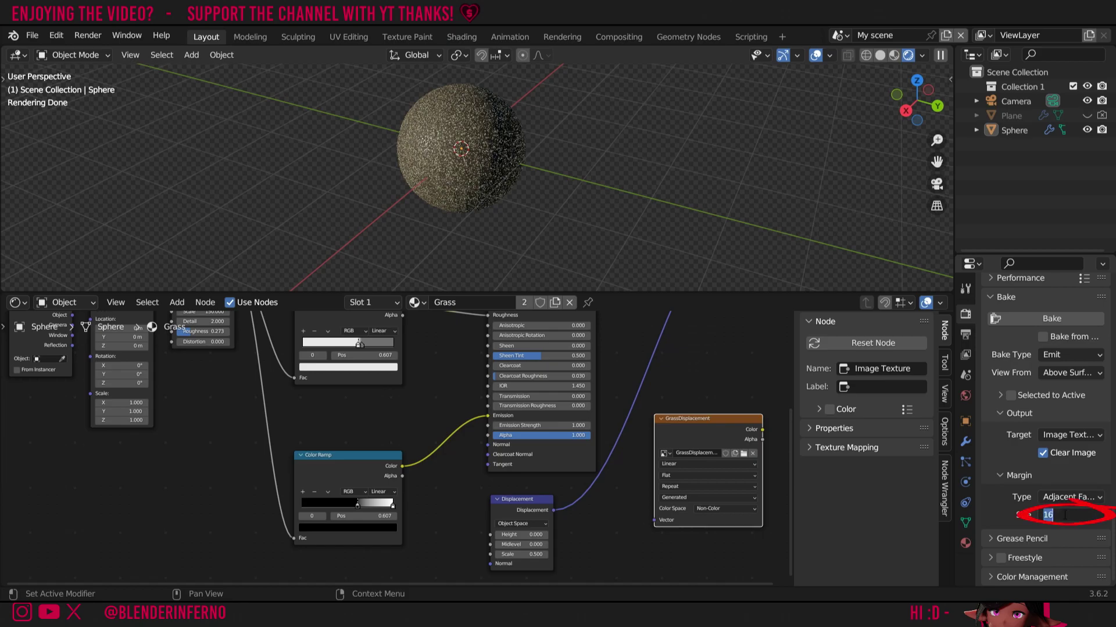
pyautogui.write('8')
pyautogui.press('Return')
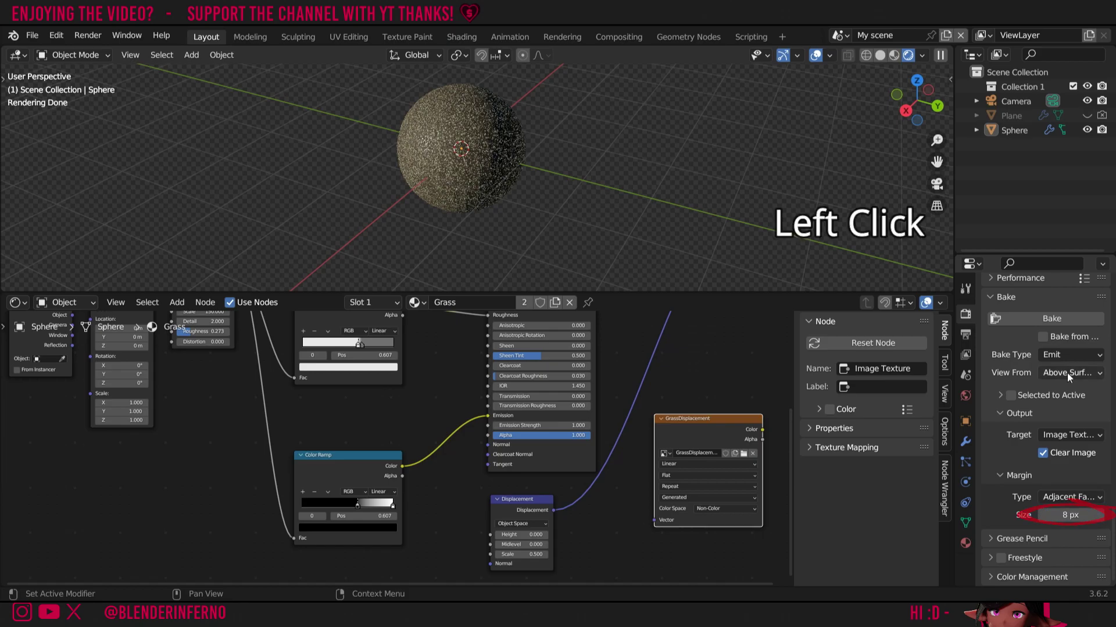
pyautogui.click(1071, 372)
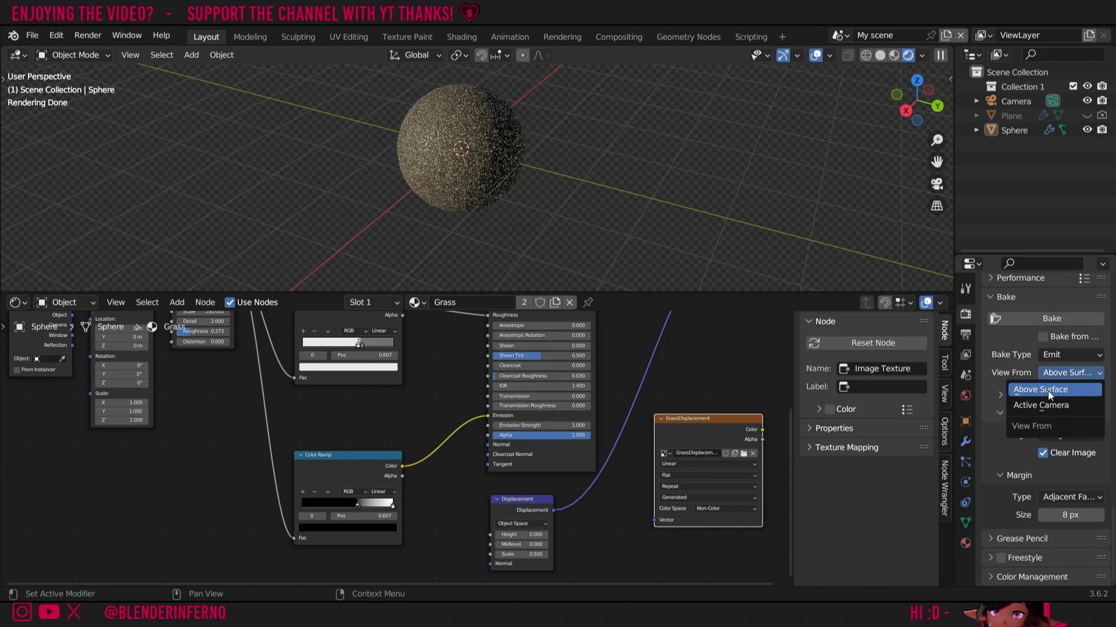
pyautogui.click(1048, 392)
pyautogui.click(1030, 318)
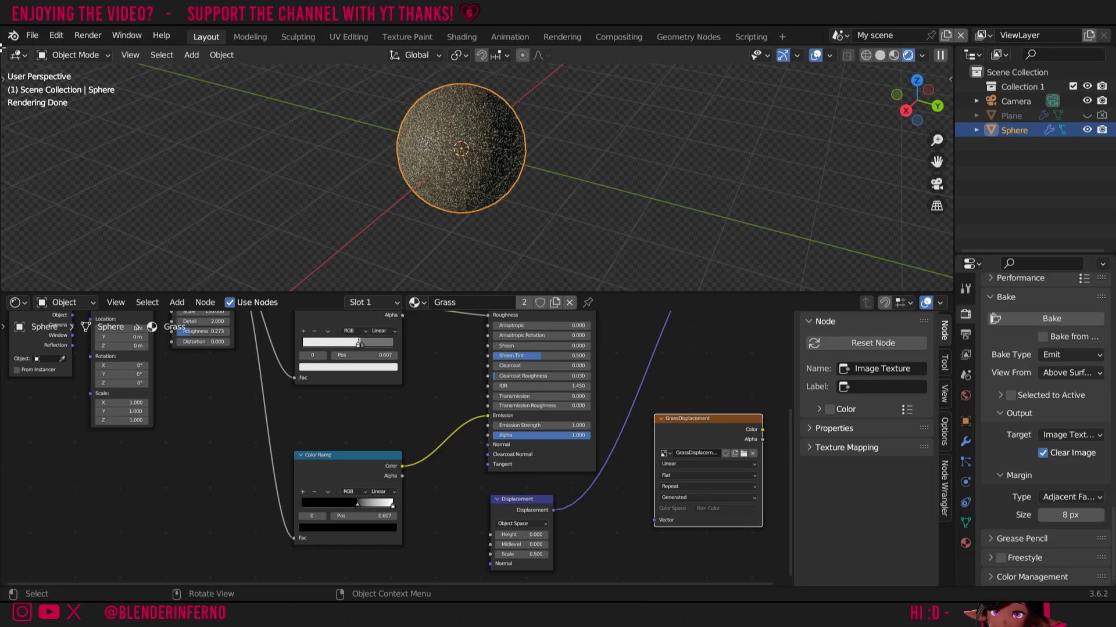
# Step: Split off a left area from the viewport and make it an Image Editor
pyautogui.moveTo(2, 47); pyautogui.dragTo(307, 50)
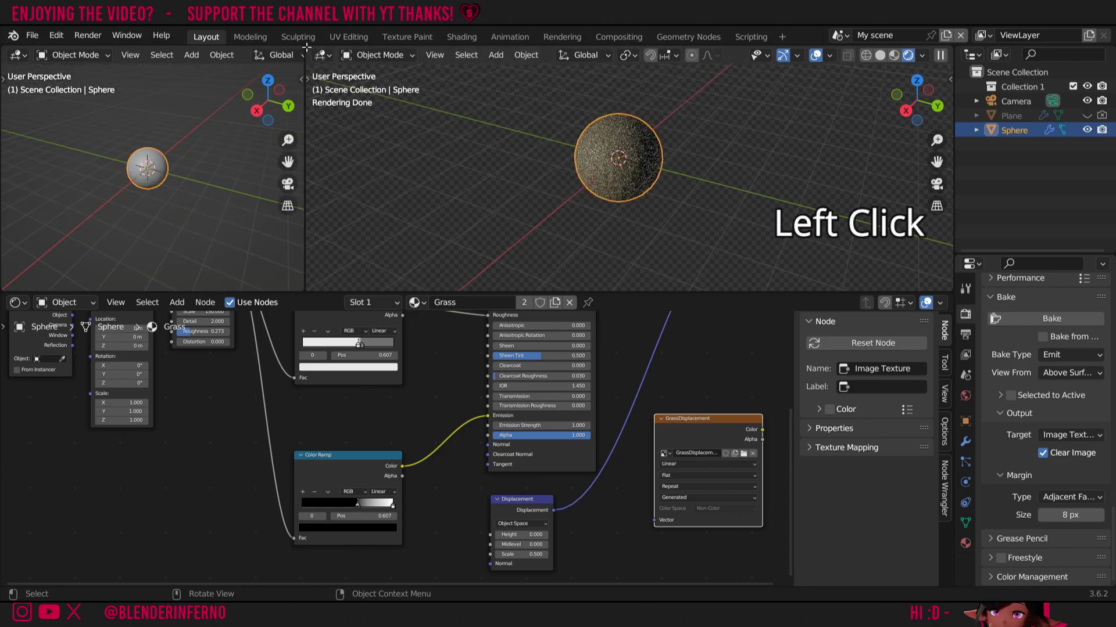
pyautogui.click(17, 55)
pyautogui.click(77, 55)
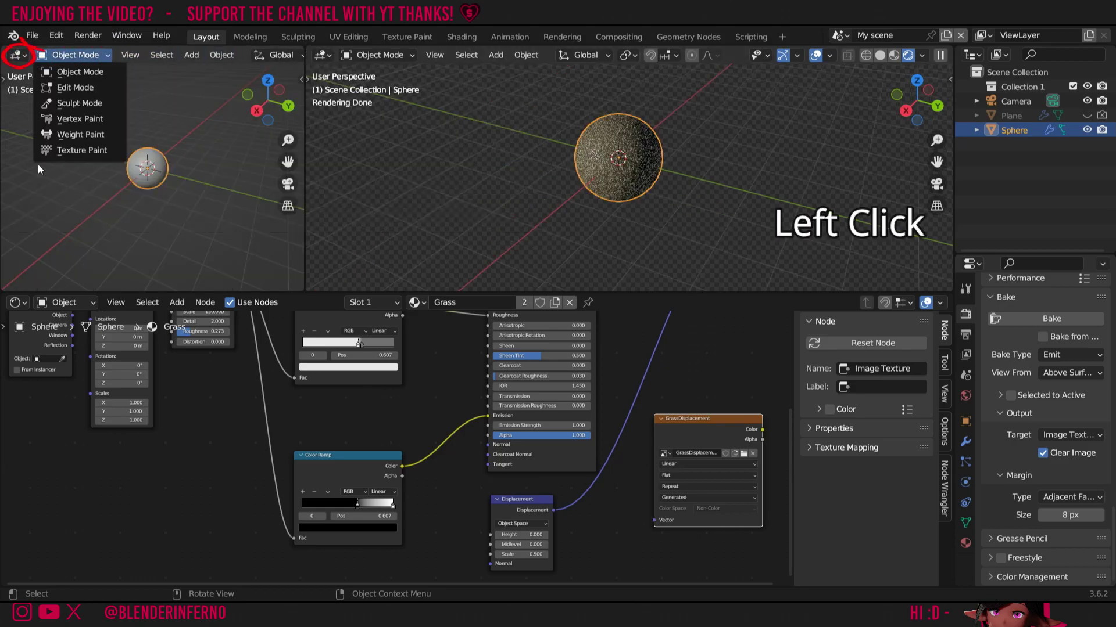
pyautogui.click(17, 55)
pyautogui.click(44, 127)
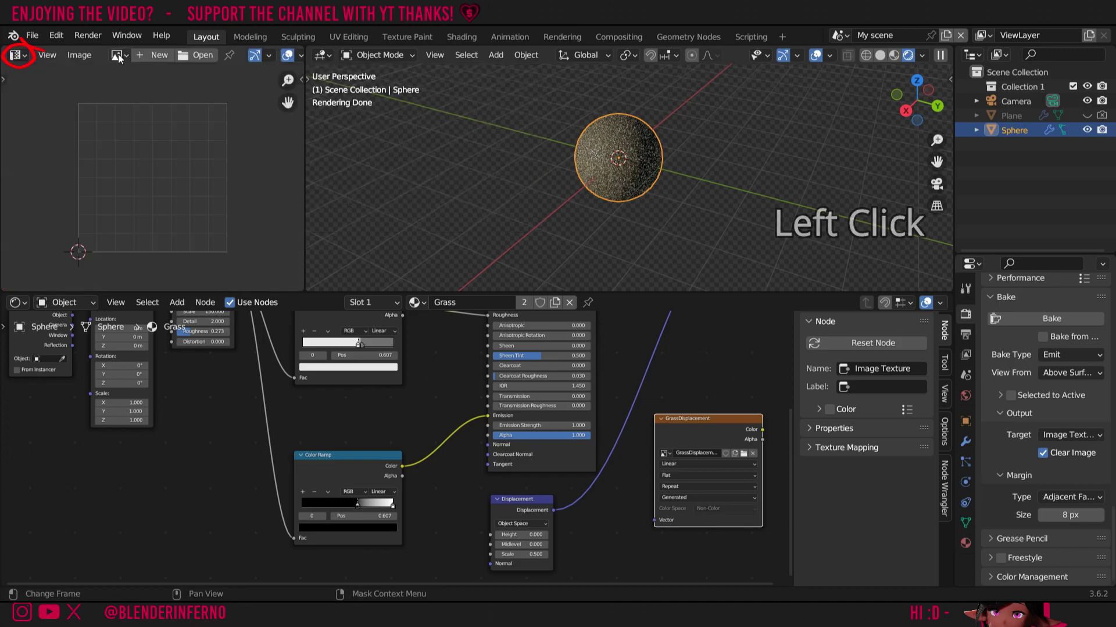
# Step: Show the GrassDisplacement image fitted to view and put the sphere in Edit Mode
pyautogui.click(119, 56)
pyautogui.click(157, 79)
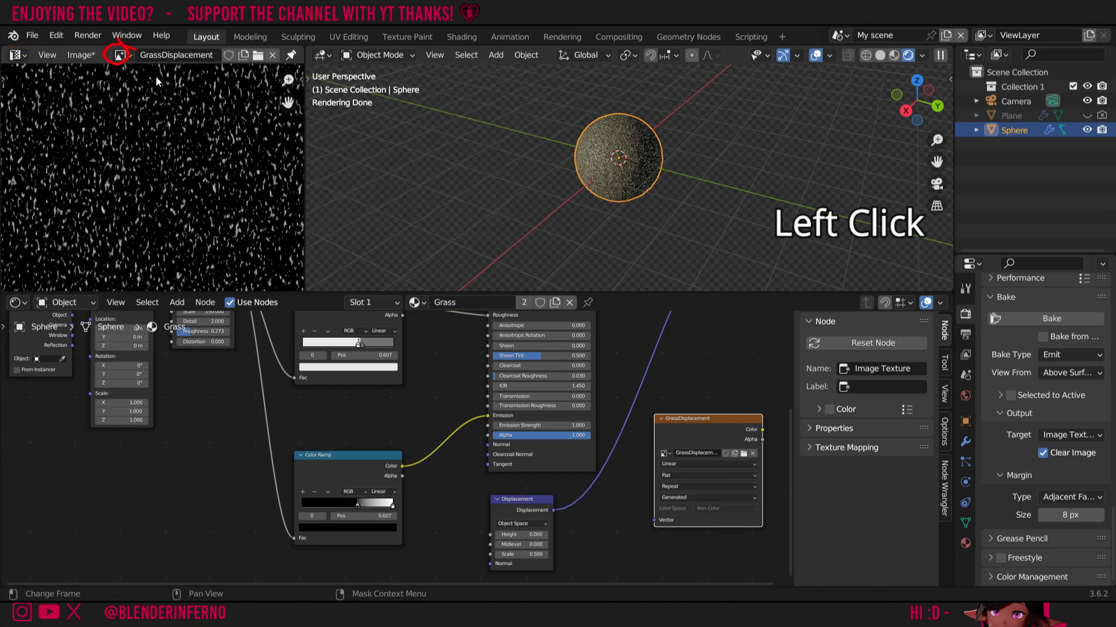
pyautogui.press('Home')
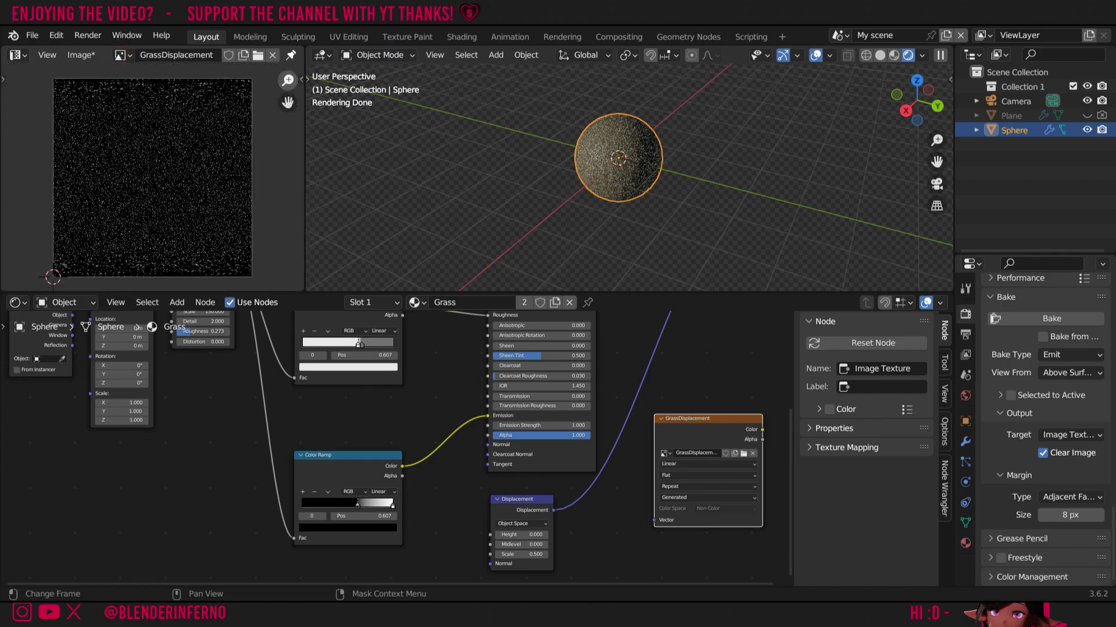
pyautogui.scroll(1, 153, 174)
pyautogui.press('Tab')
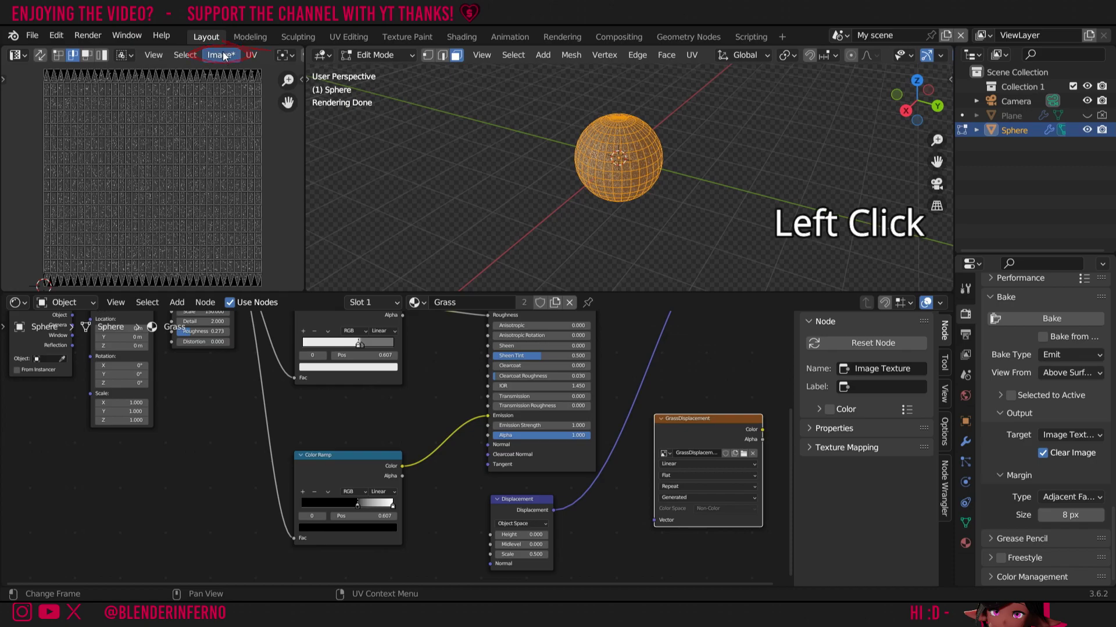
pyautogui.click(224, 56)
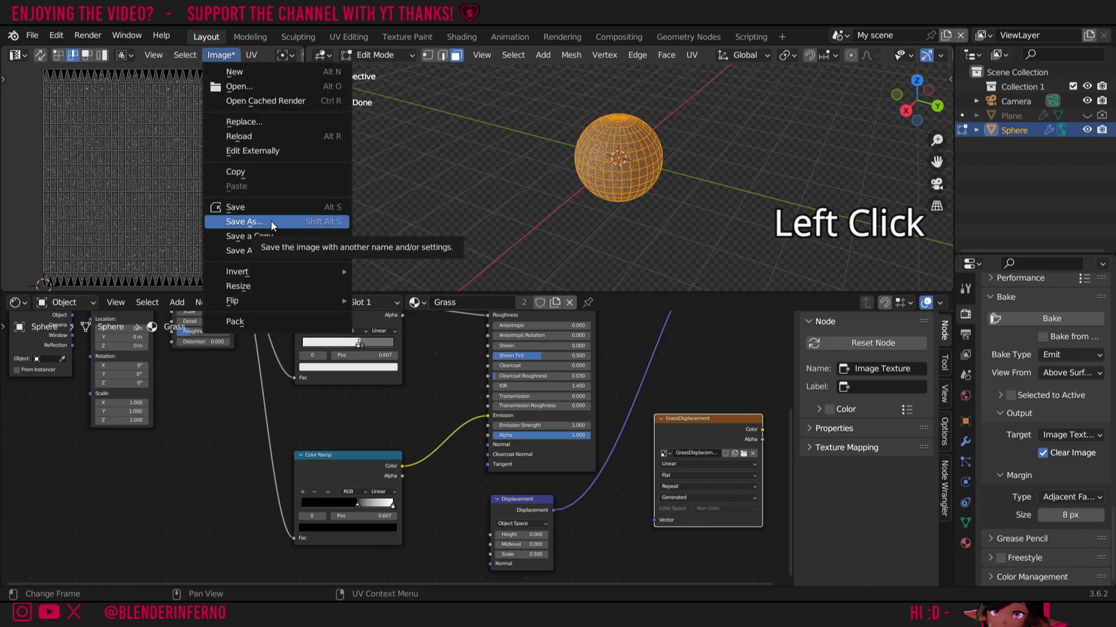
pyautogui.click(270, 221)
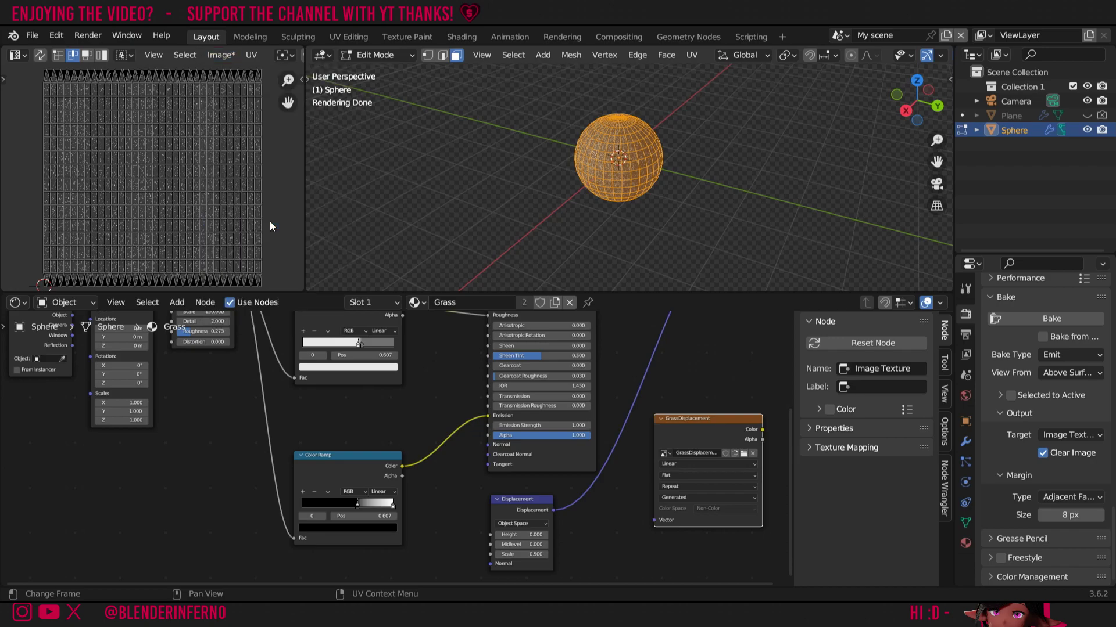
pyautogui.scroll(3, 523, 436)
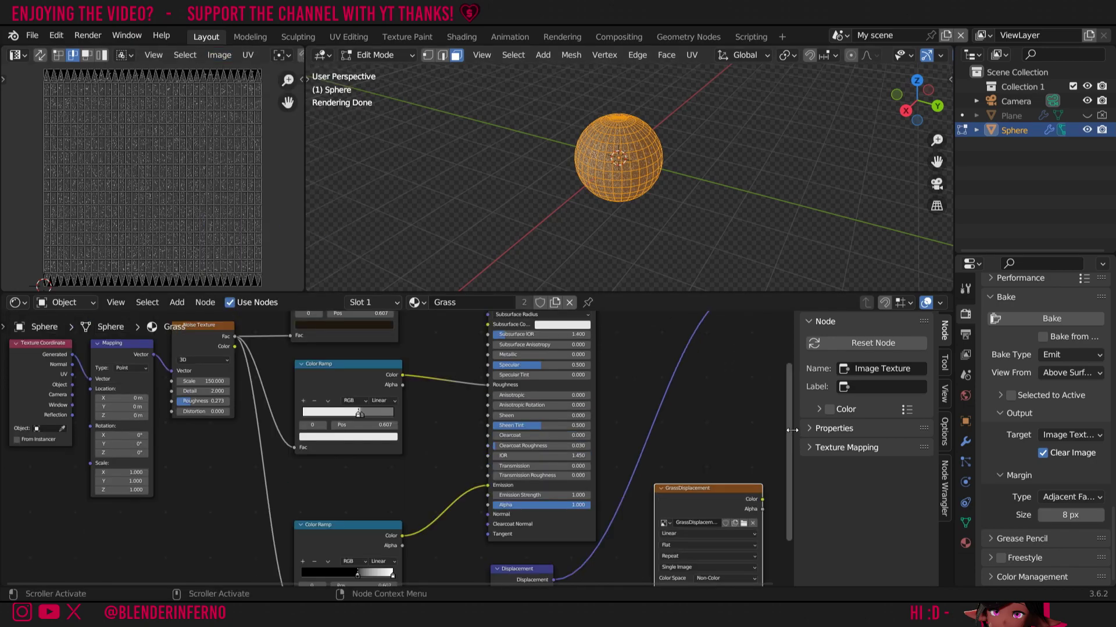
pyautogui.scroll(-4, 560, 444)
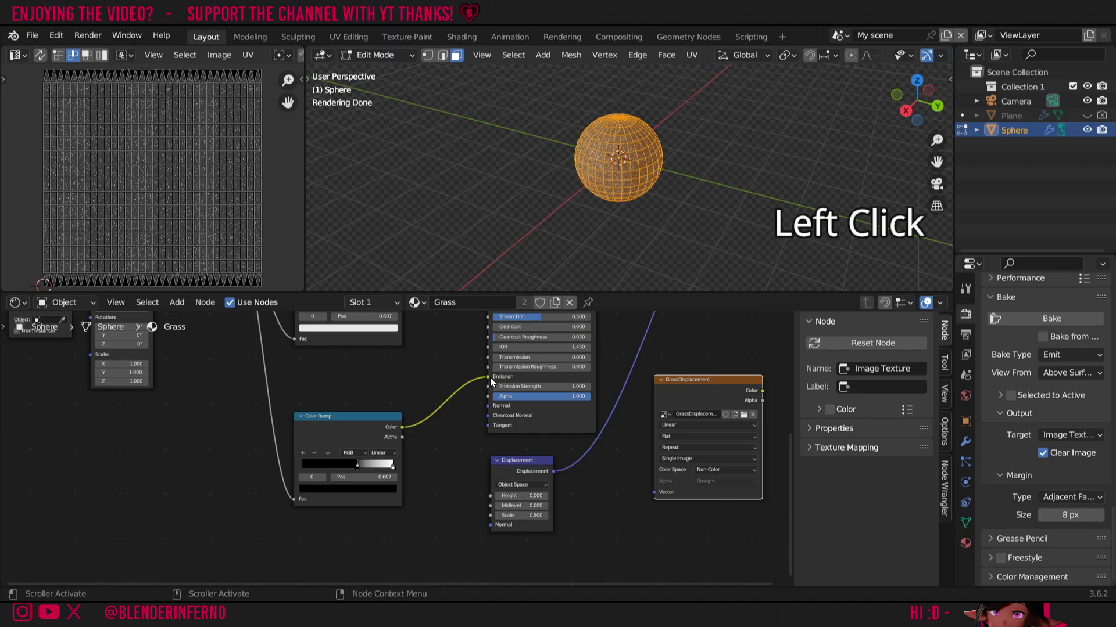
# Step: Move the Color Ramp link from Emission to the Displacement node's Height input
pyautogui.moveTo(486, 377); pyautogui.dragTo(491, 503)
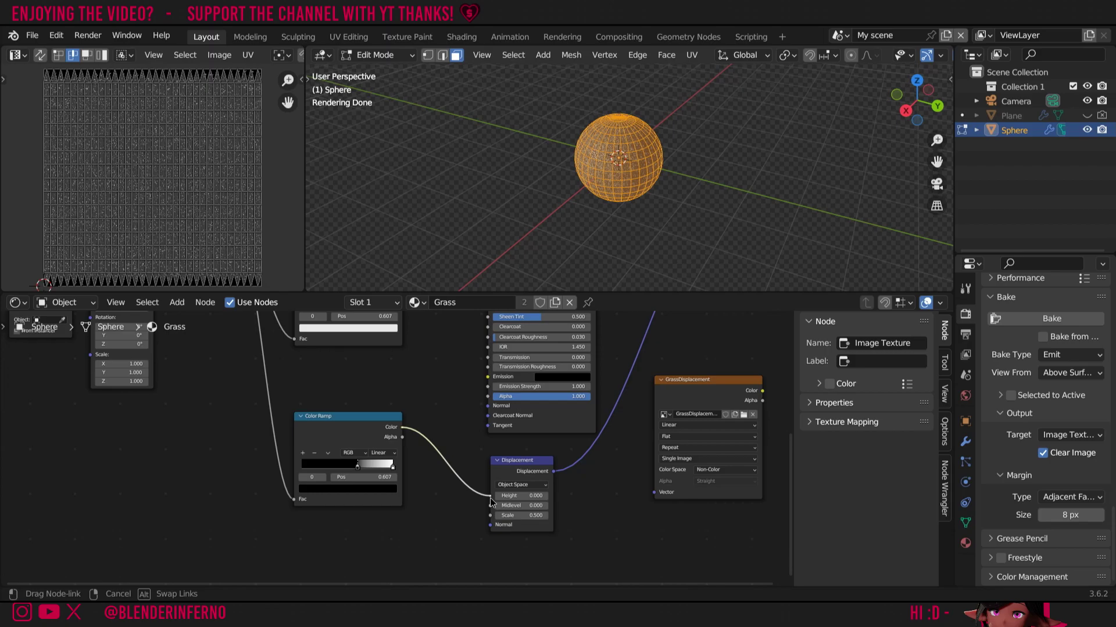
pyautogui.moveTo(491, 503); pyautogui.dragTo(494, 496)
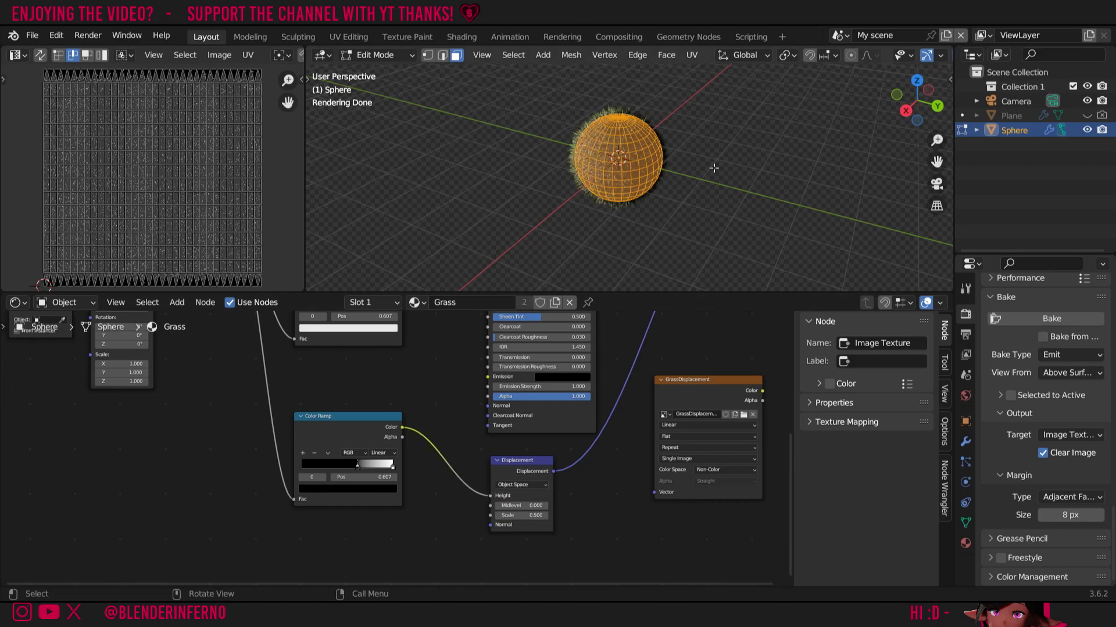
# Step: Back in Object Mode, add a UV Sphere and move it along Y beside the grassy sphere
pyautogui.press('Tab')
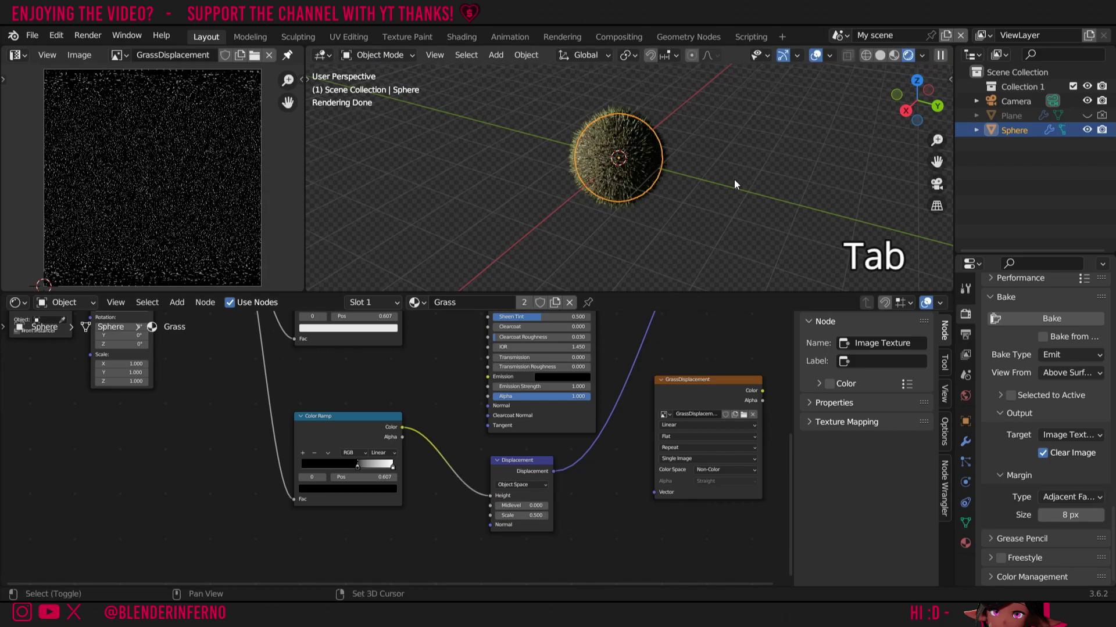
pyautogui.hotkey('shift', 'a')
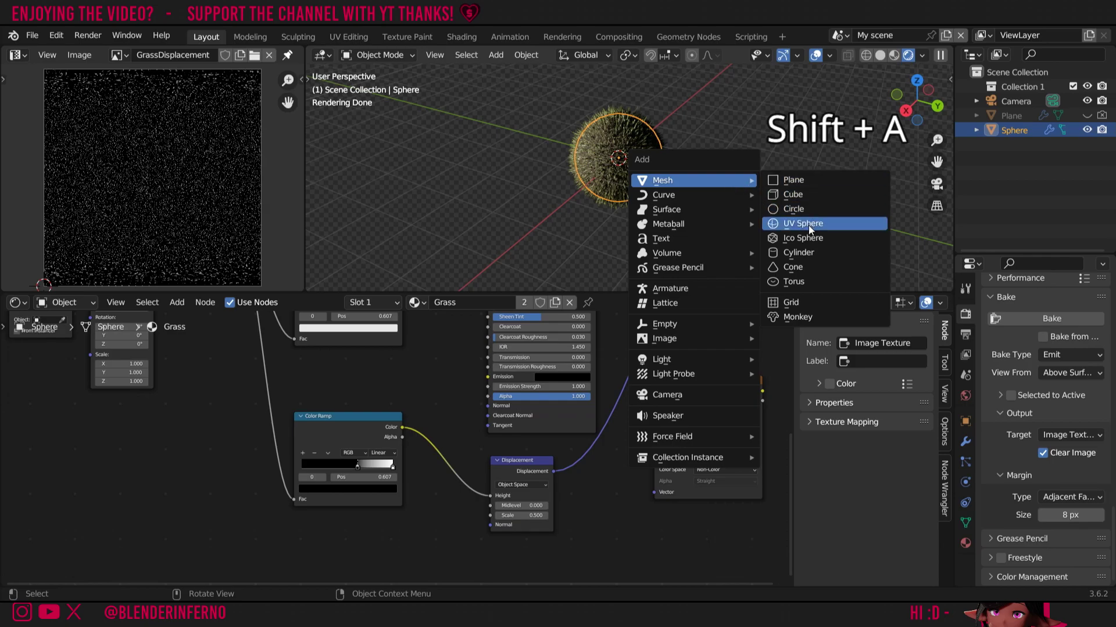
pyautogui.click(802, 223)
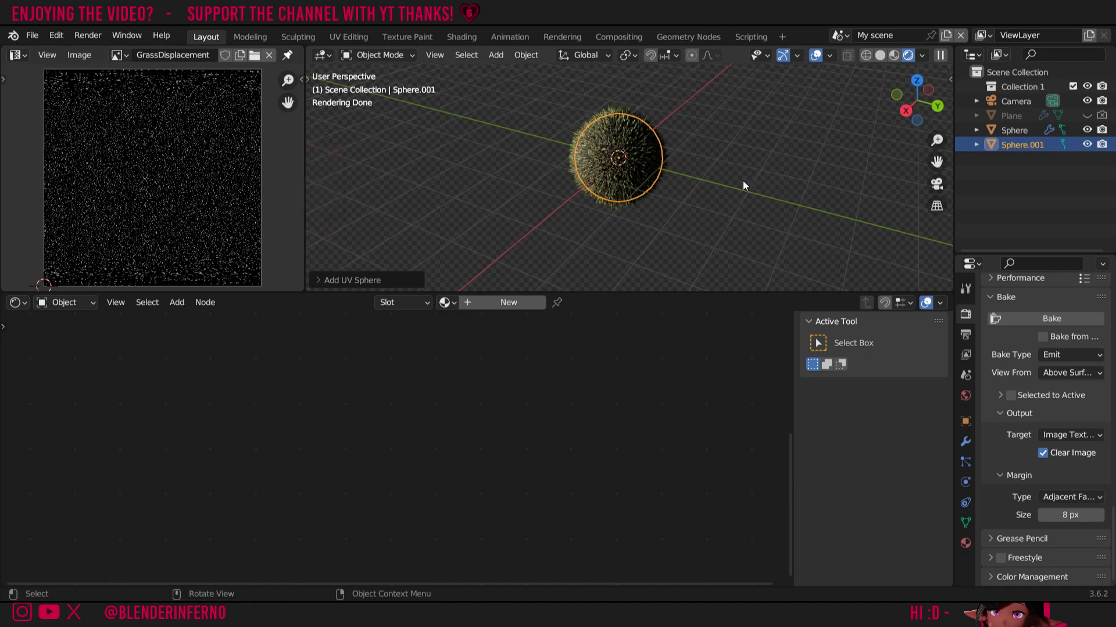
pyautogui.press('g')
pyautogui.press('y')
pyautogui.click(839, 162)
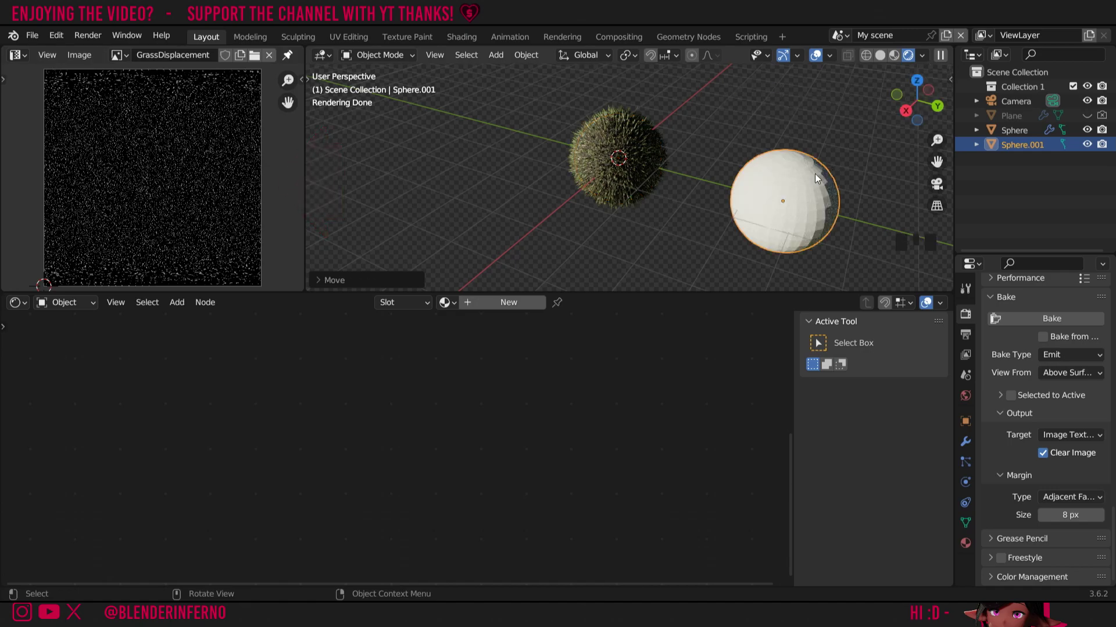
pyautogui.rightClick(815, 174)
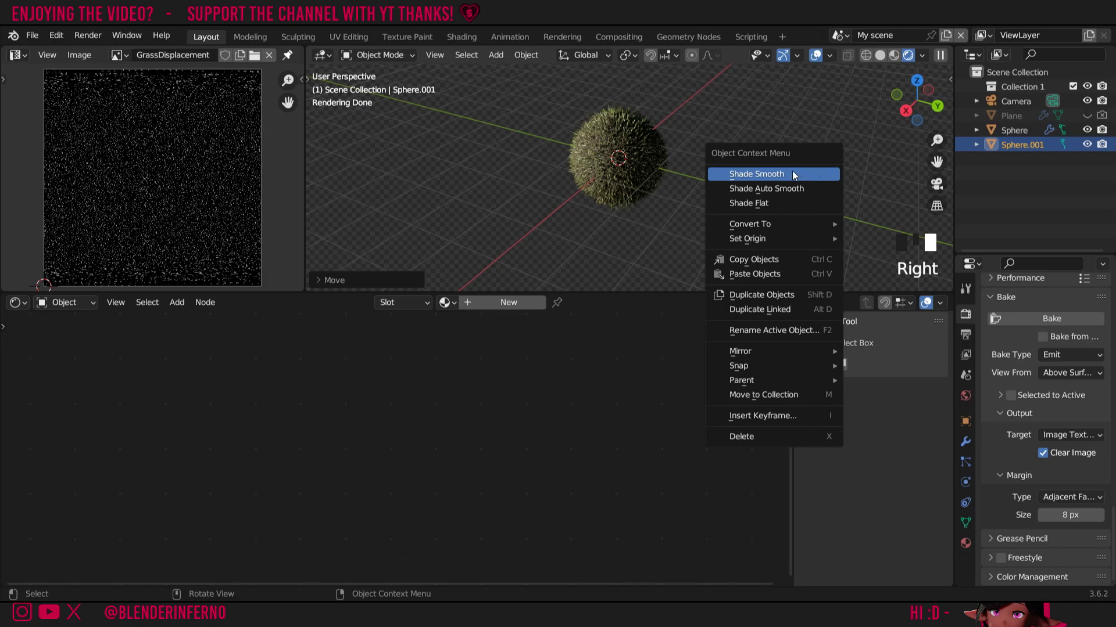
# Step: Shade the new sphere smooth and give it a Displace modifier
pyautogui.click(793, 173)
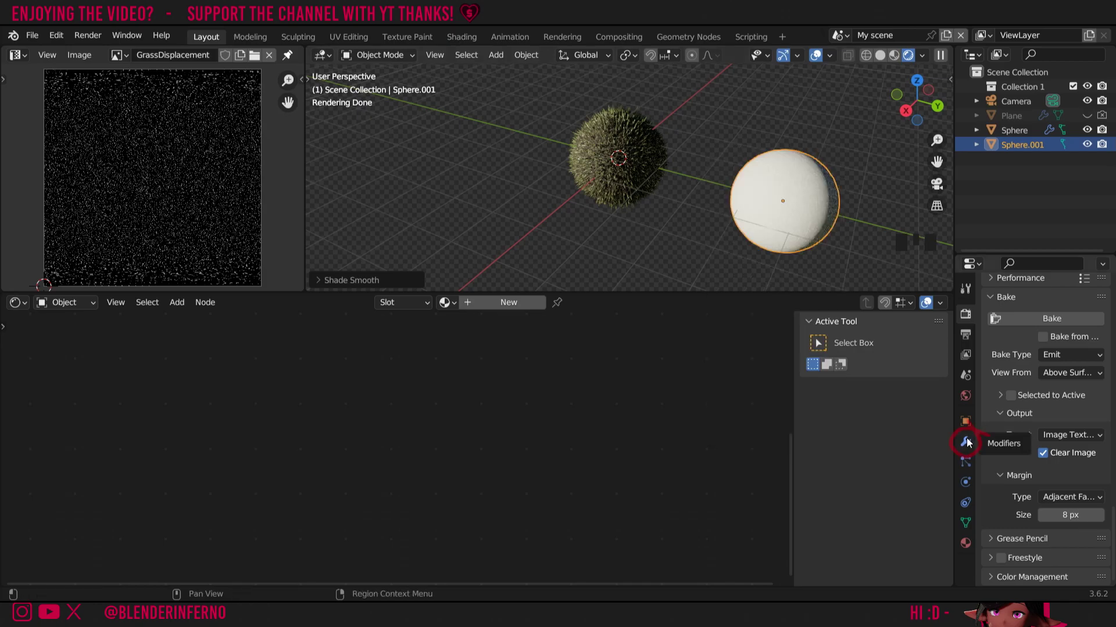
pyautogui.click(965, 443)
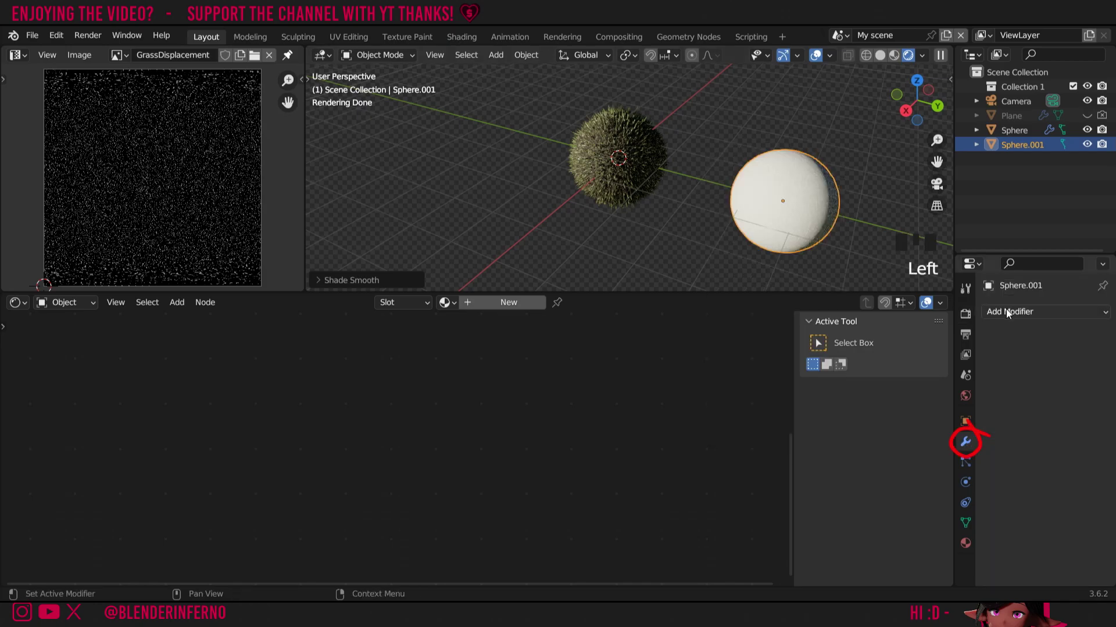
pyautogui.click(1008, 313)
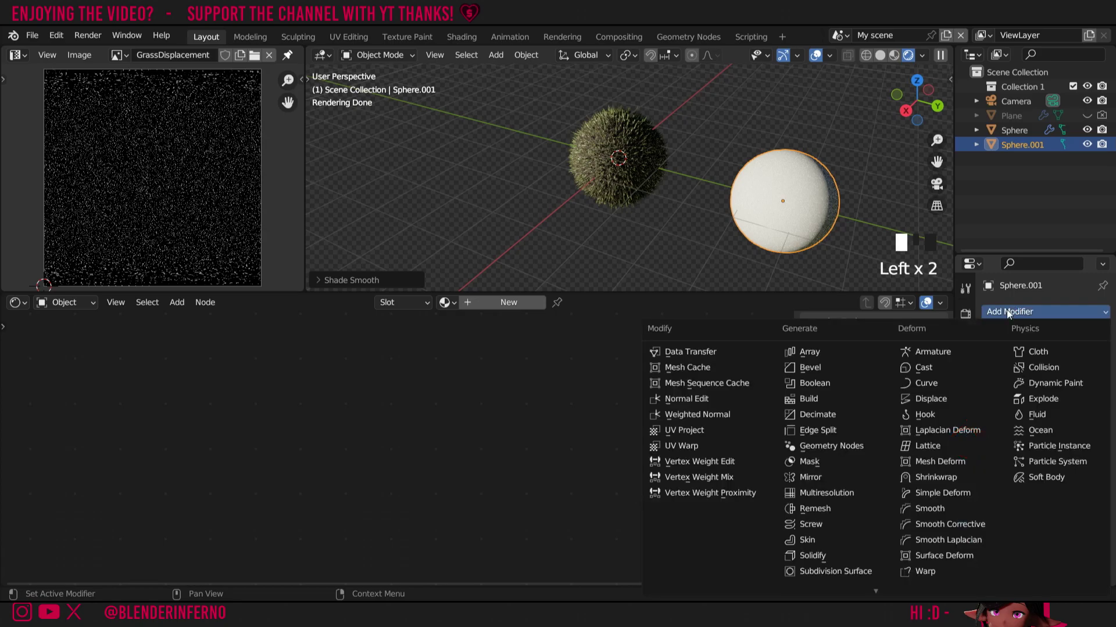
pyautogui.click(930, 399)
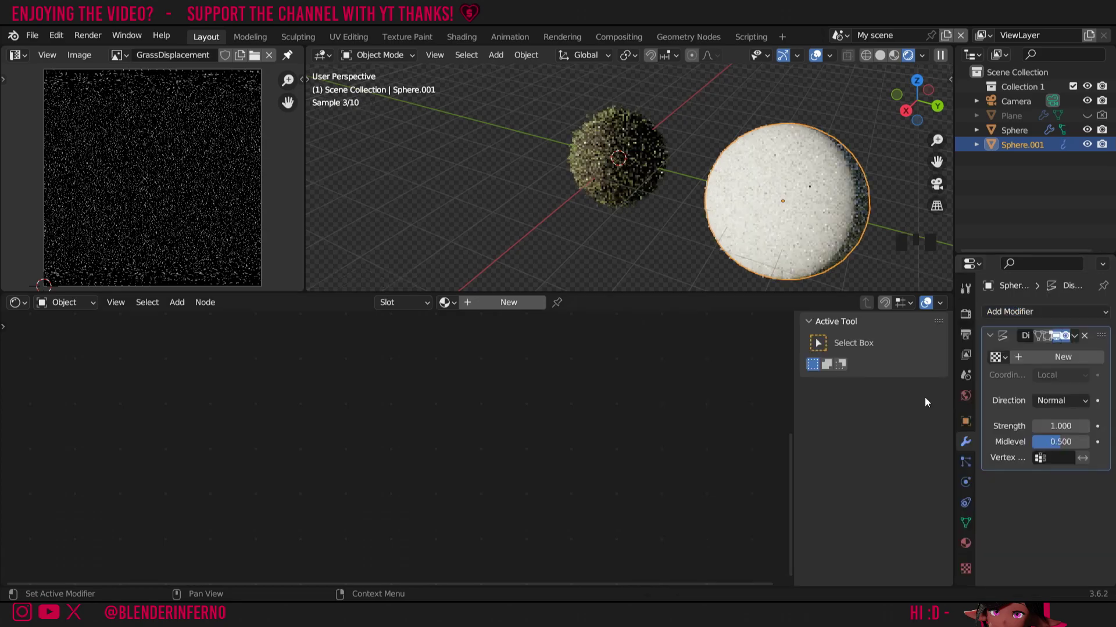
# Step: Create a new displacement texture and assign the GrassDisplacement image to it
pyautogui.click(1062, 357)
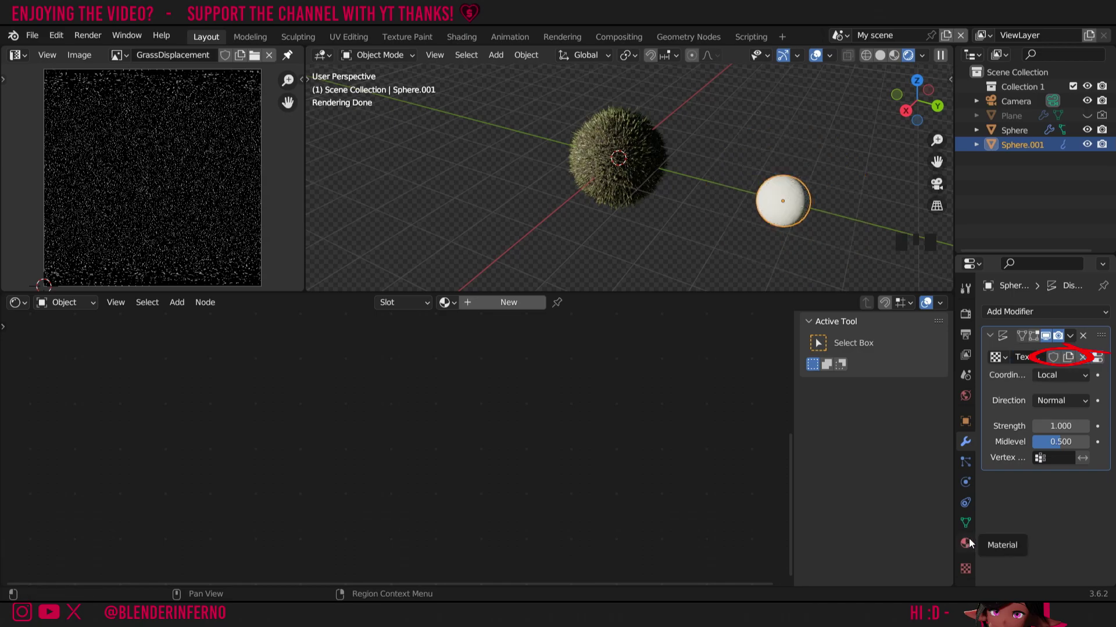
pyautogui.click(965, 570)
pyautogui.scroll(-4, 1037, 435)
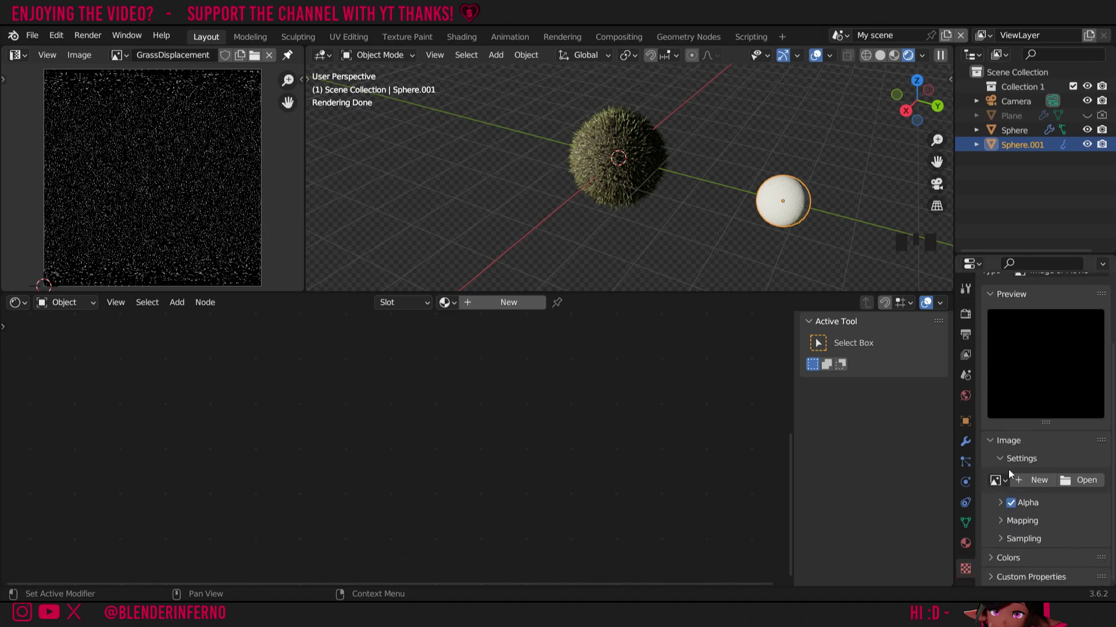
pyautogui.click(995, 480)
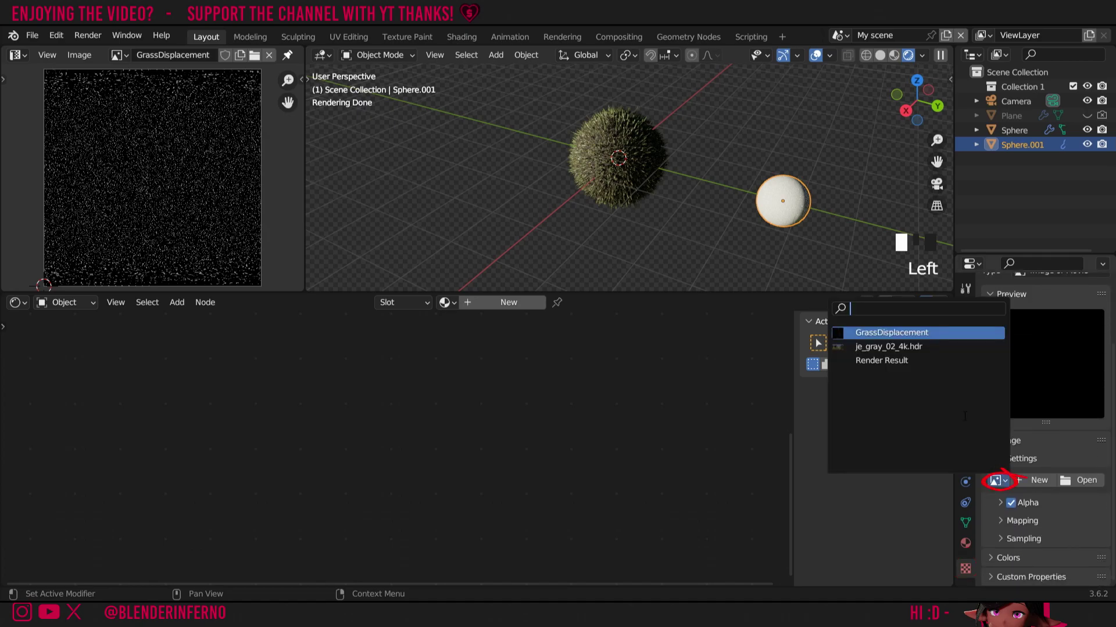
pyautogui.click(928, 333)
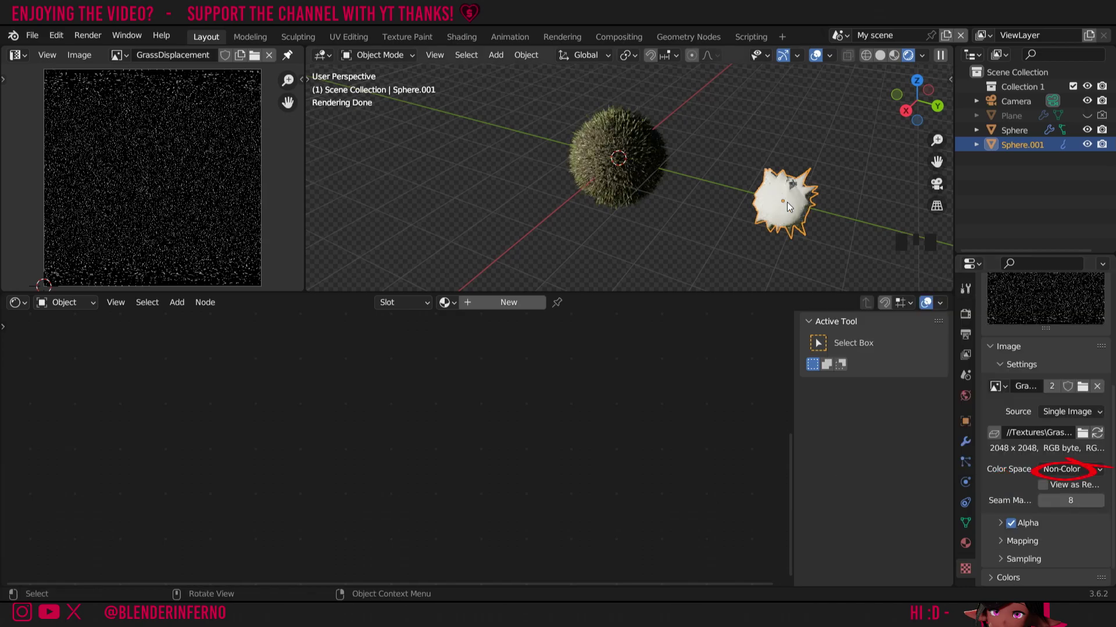
# Step: Enter Midlevel 0 and Strength 0.5 in the second sphere's Displace modifier
pyautogui.click(964, 442)
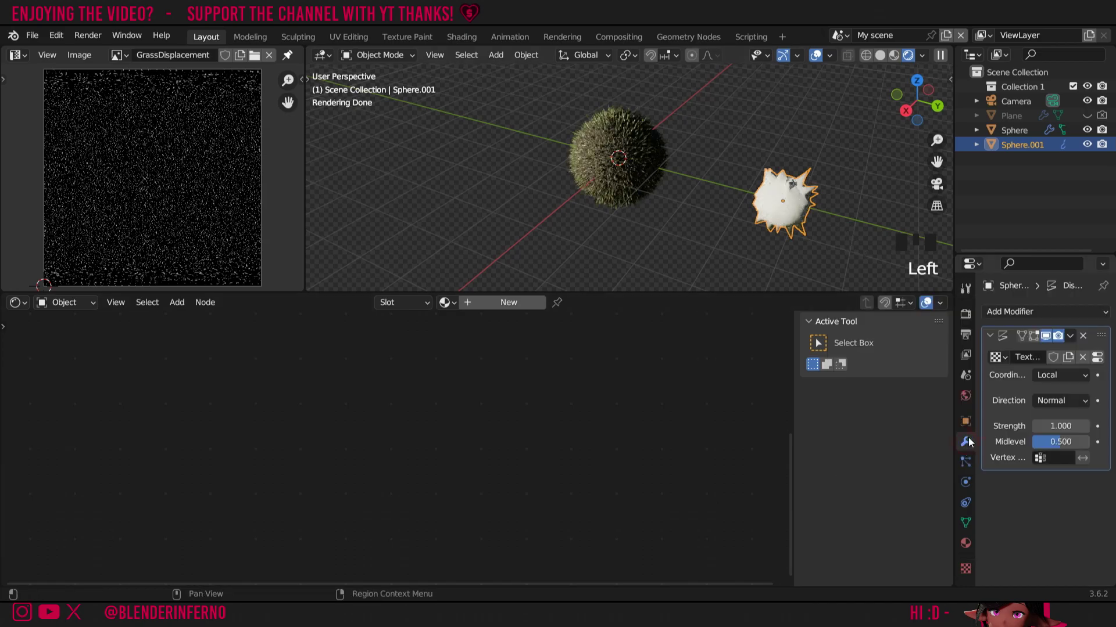
pyautogui.click(1064, 444)
pyautogui.write('0')
pyautogui.press('Return')
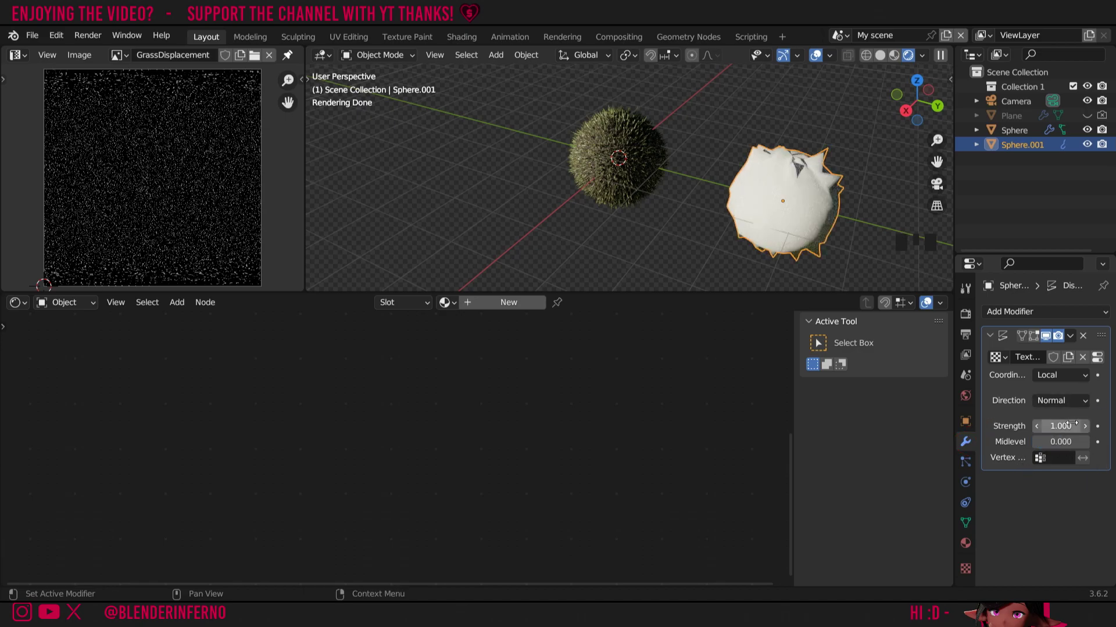
pyautogui.click(1061, 426)
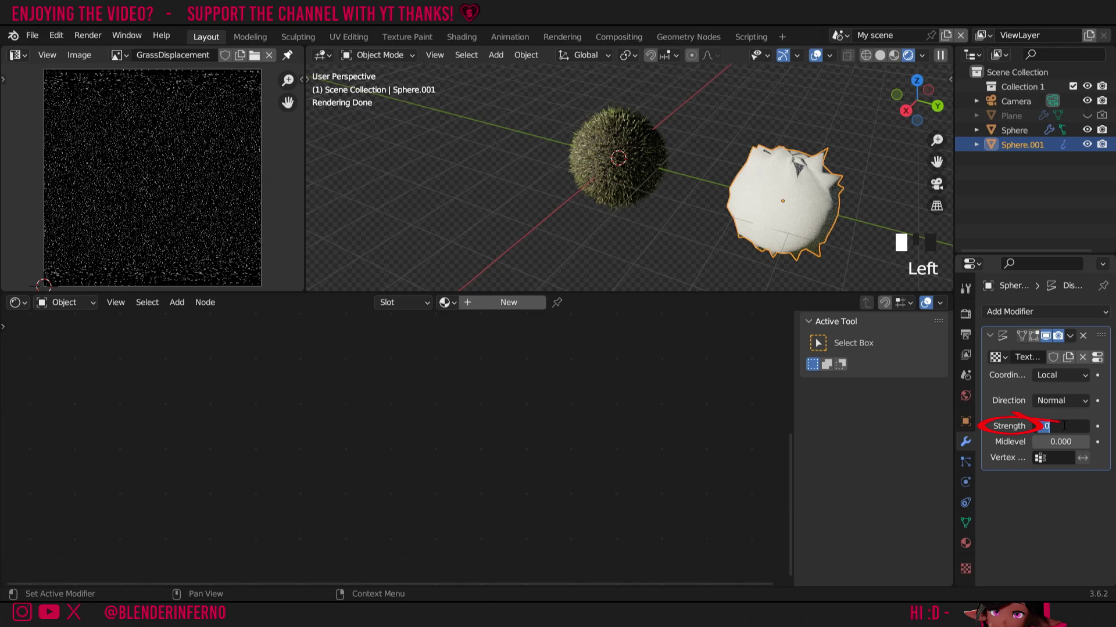
pyautogui.write('1')
pyautogui.write('5')
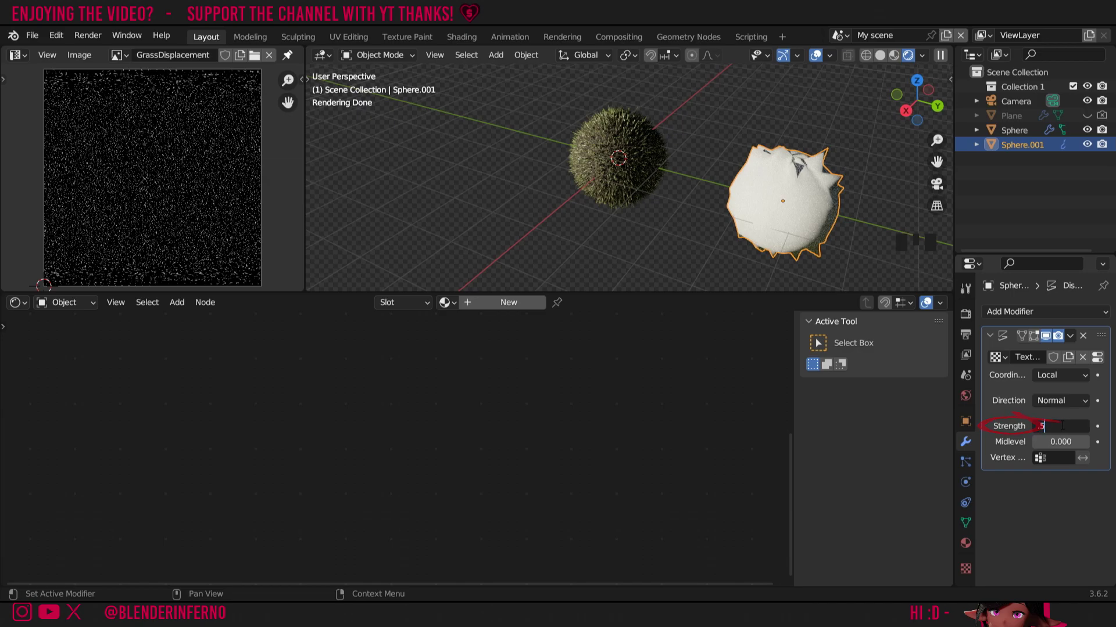
pyautogui.press('Return')
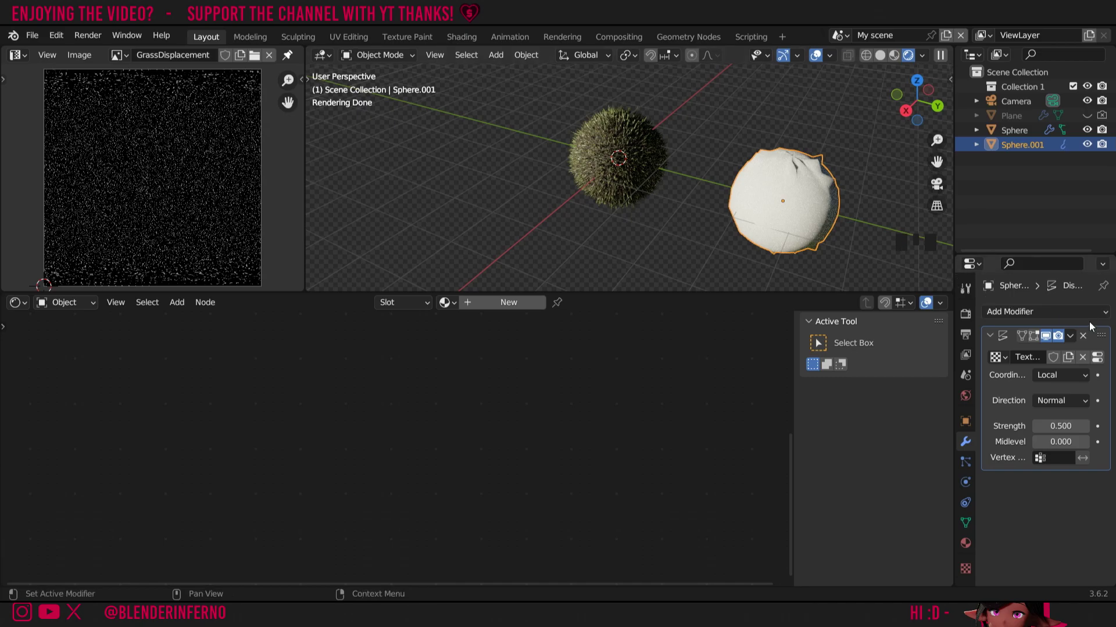
# Step: Add a Simple Subdivision modifier at viewport level 6, moved above the Displace modifier
pyautogui.click(1031, 309)
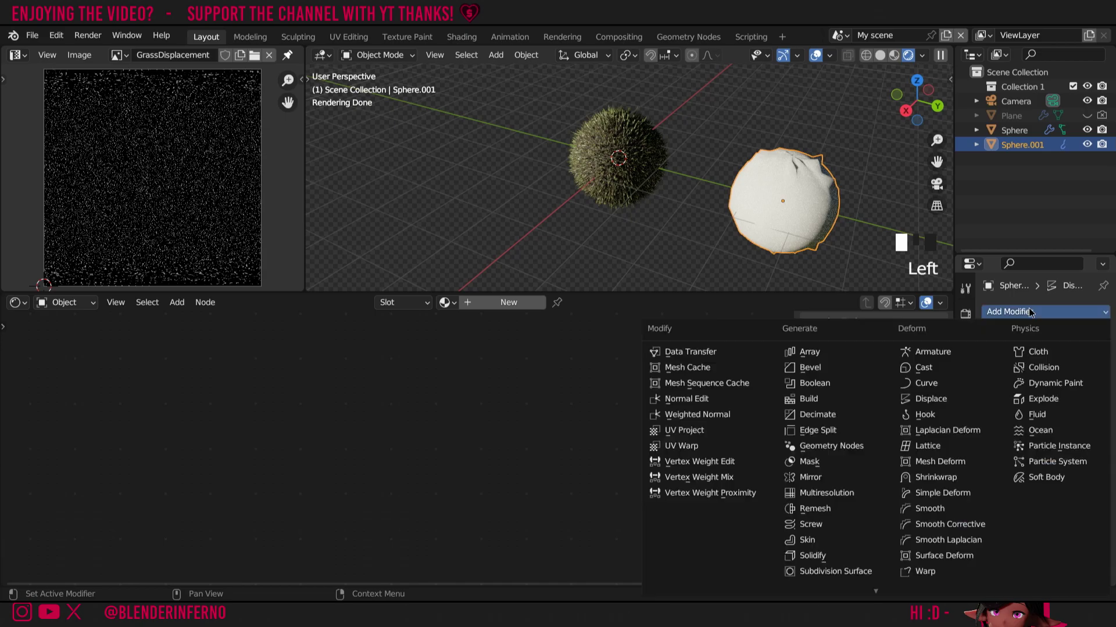
pyautogui.click(825, 573)
pyautogui.click(1070, 481)
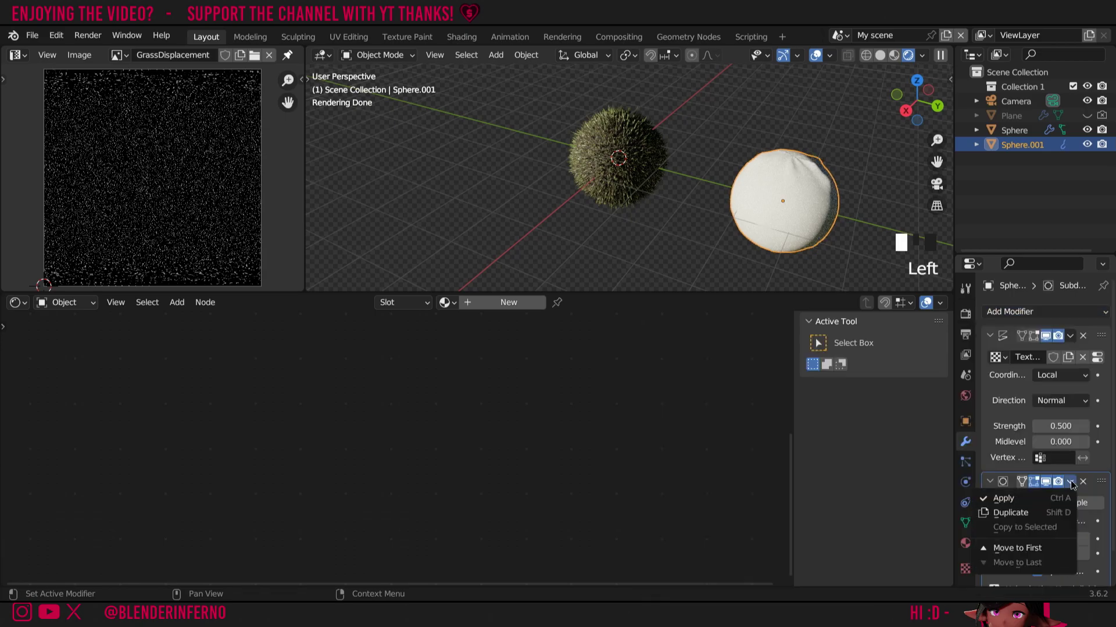
pyautogui.click(1011, 548)
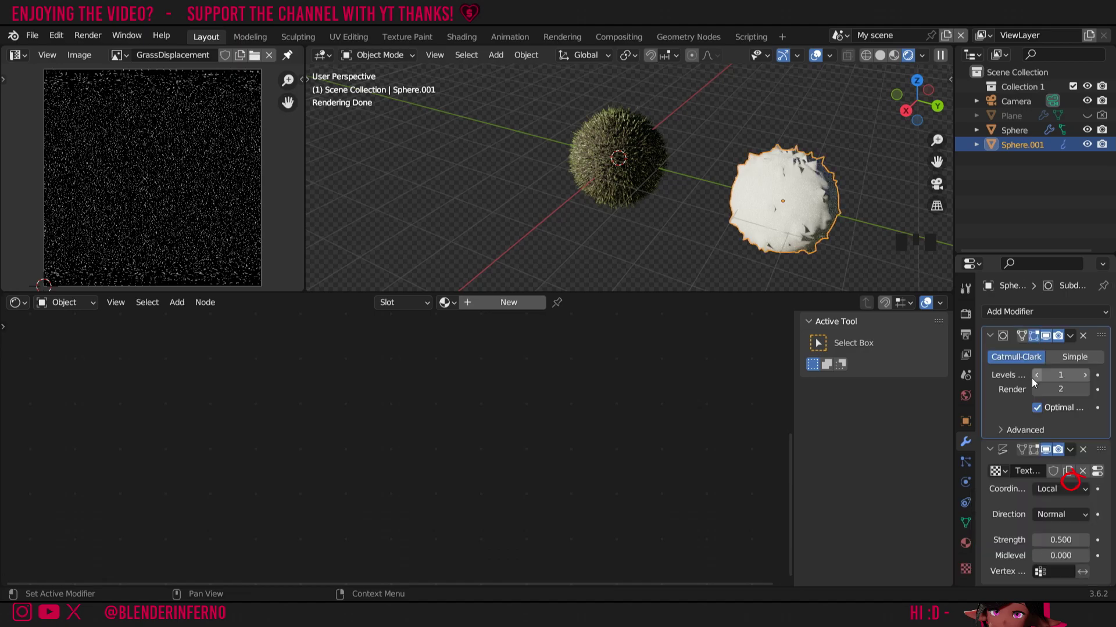
pyautogui.click(1075, 356)
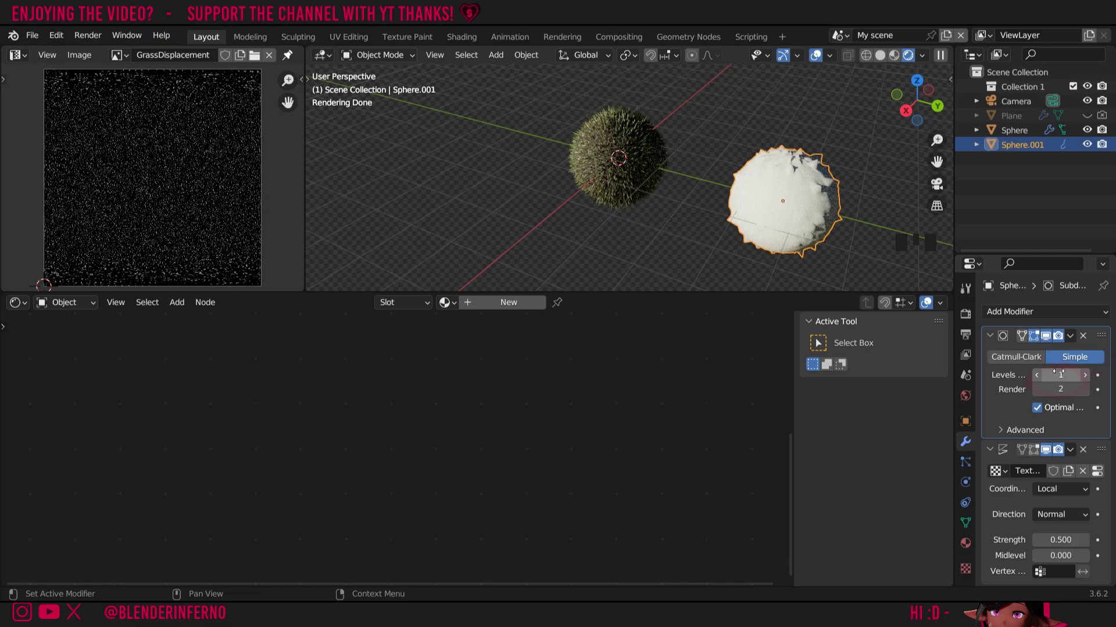
pyautogui.doubleClick(1060, 375)
pyautogui.write('6')
pyautogui.press('Return')
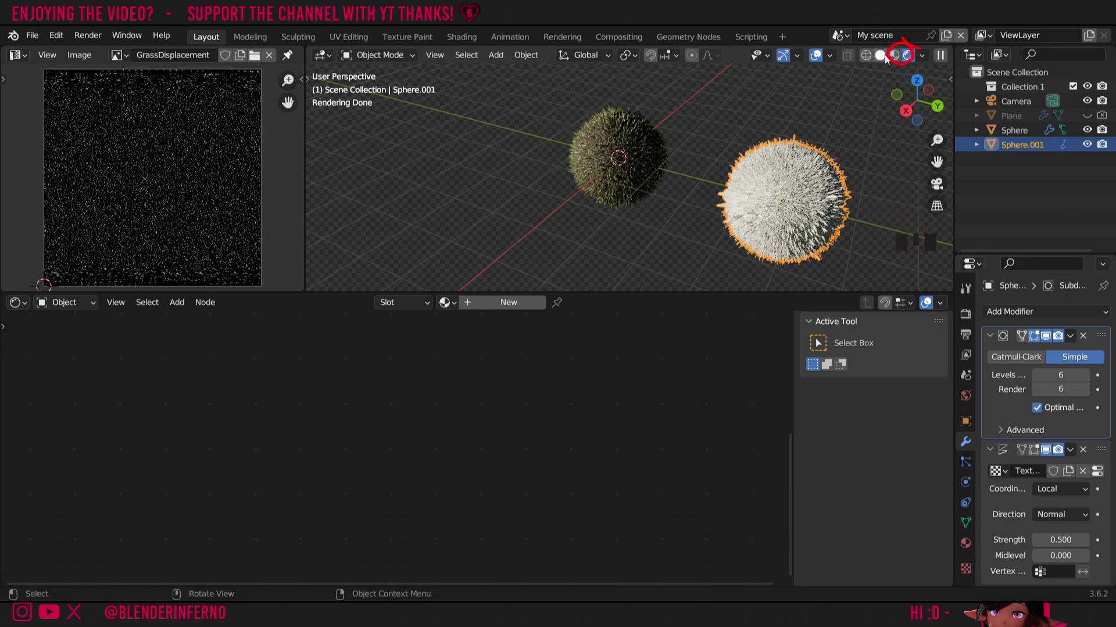
# Step: Give the second sphere its own Grass copy, Grass.001, and delete its Displacement node
pyautogui.doubleClick(885, 55)
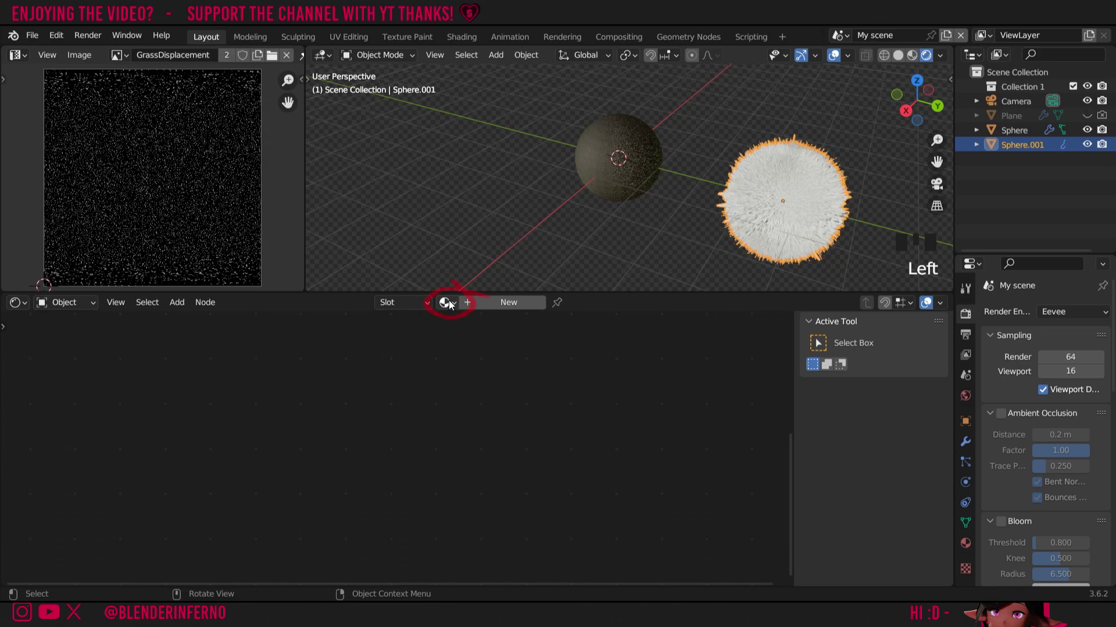
pyautogui.click(448, 302)
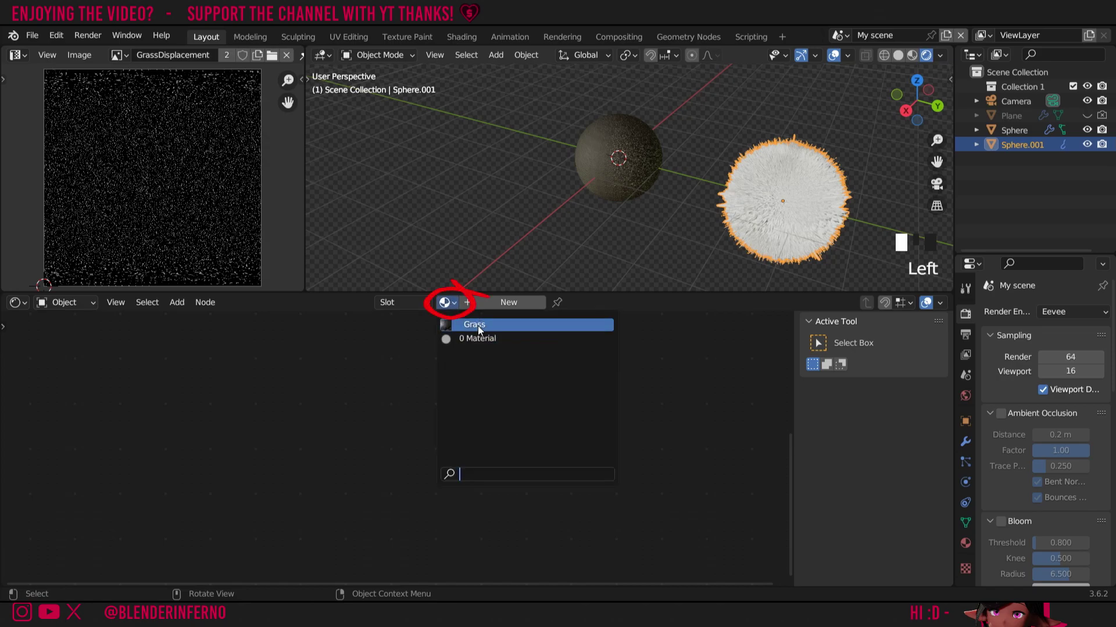
pyautogui.click(478, 325)
pyautogui.click(554, 303)
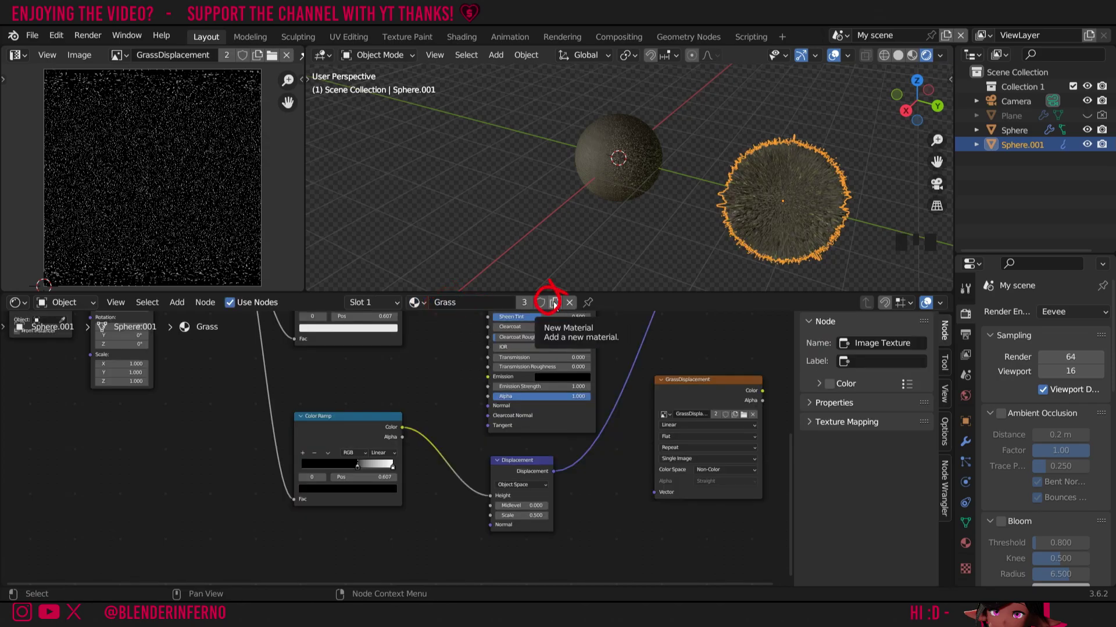
pyautogui.click(523, 460)
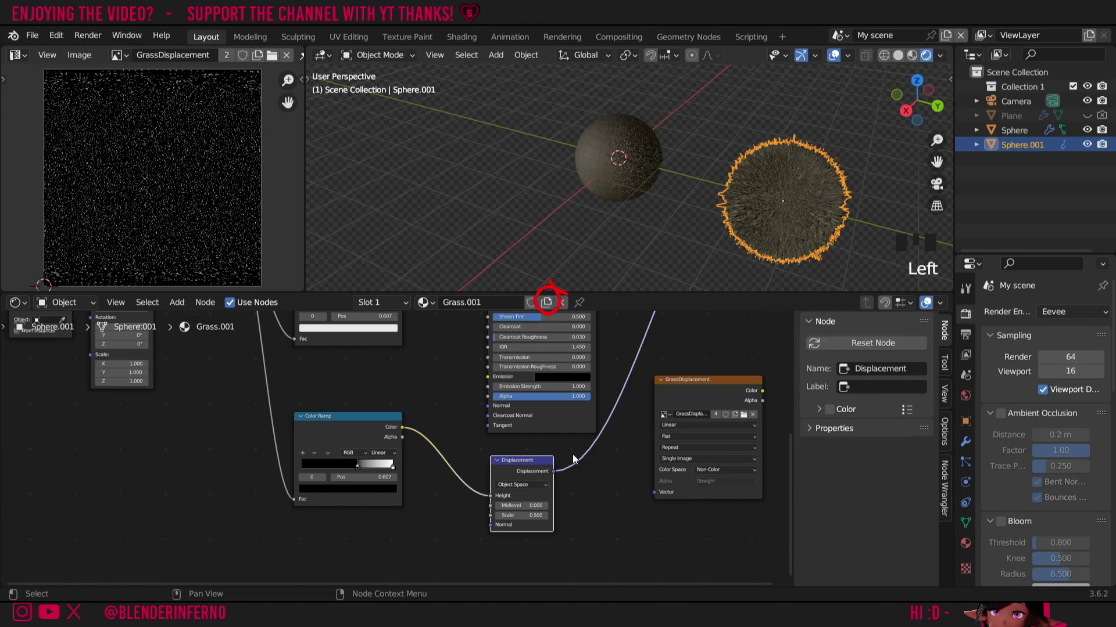
pyautogui.press('x')
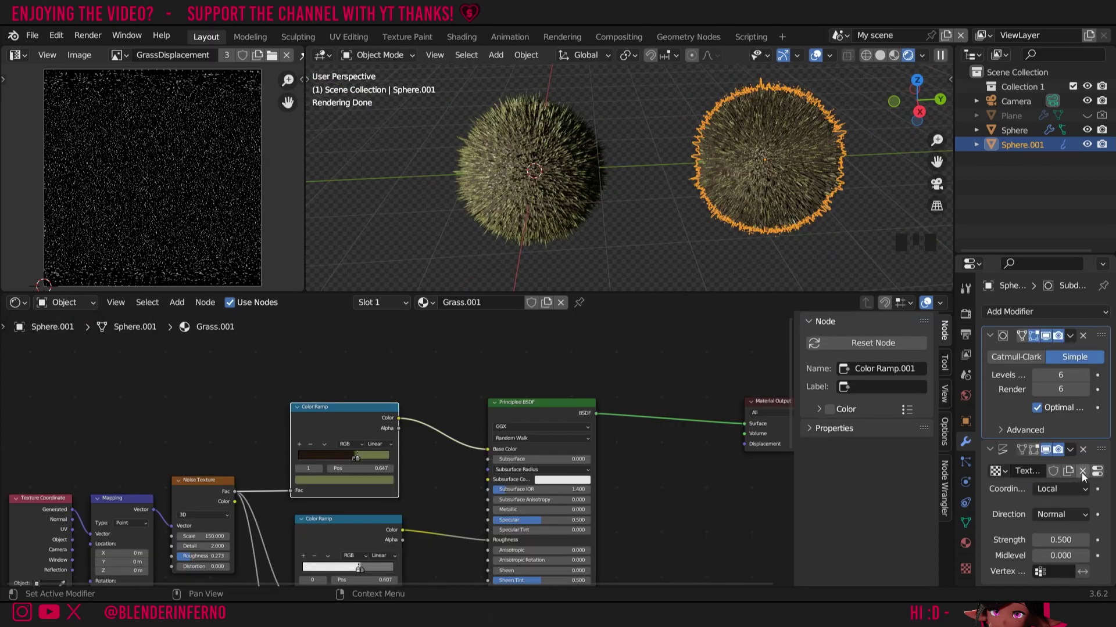
# Step: Set the Displace modifier's Coordinates to UV and return the viewport to Solid shading
pyautogui.click(1053, 490)
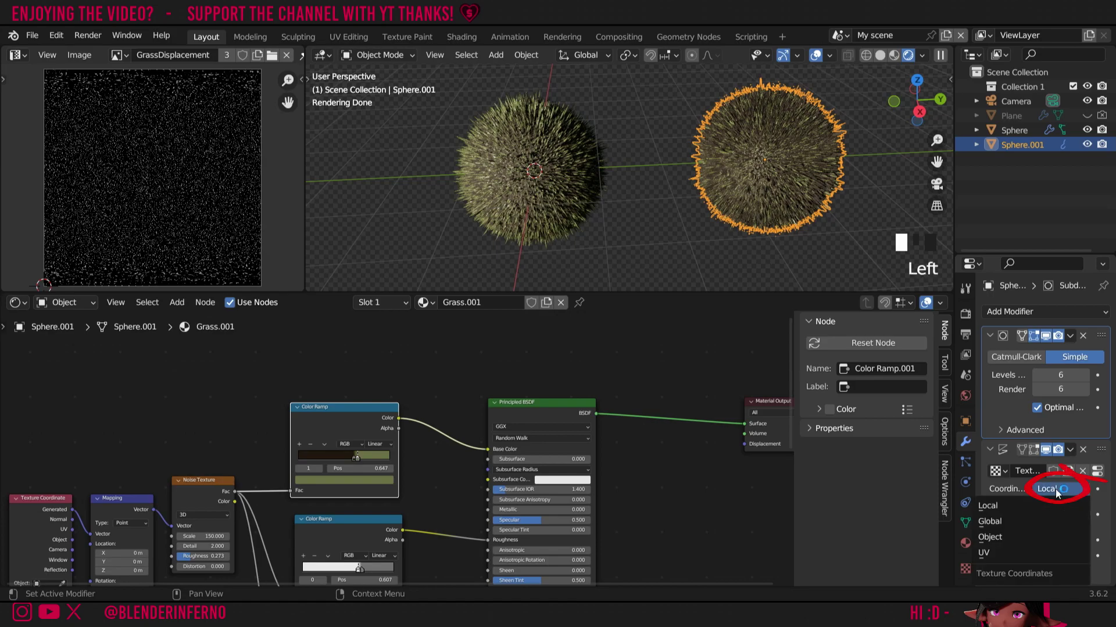
pyautogui.click(1002, 552)
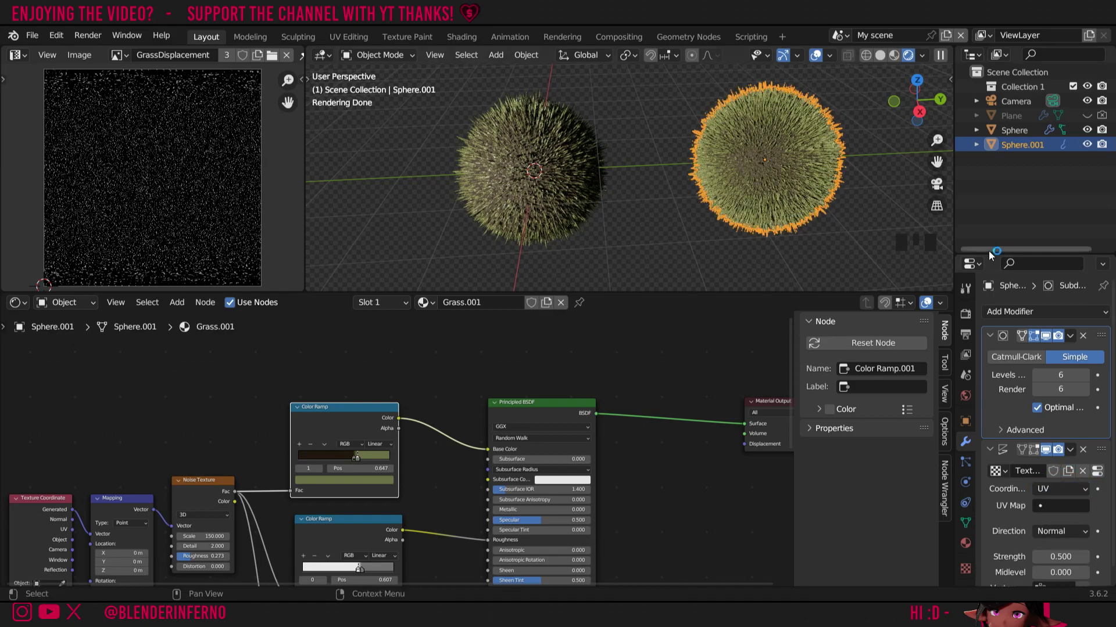
pyautogui.click(882, 55)
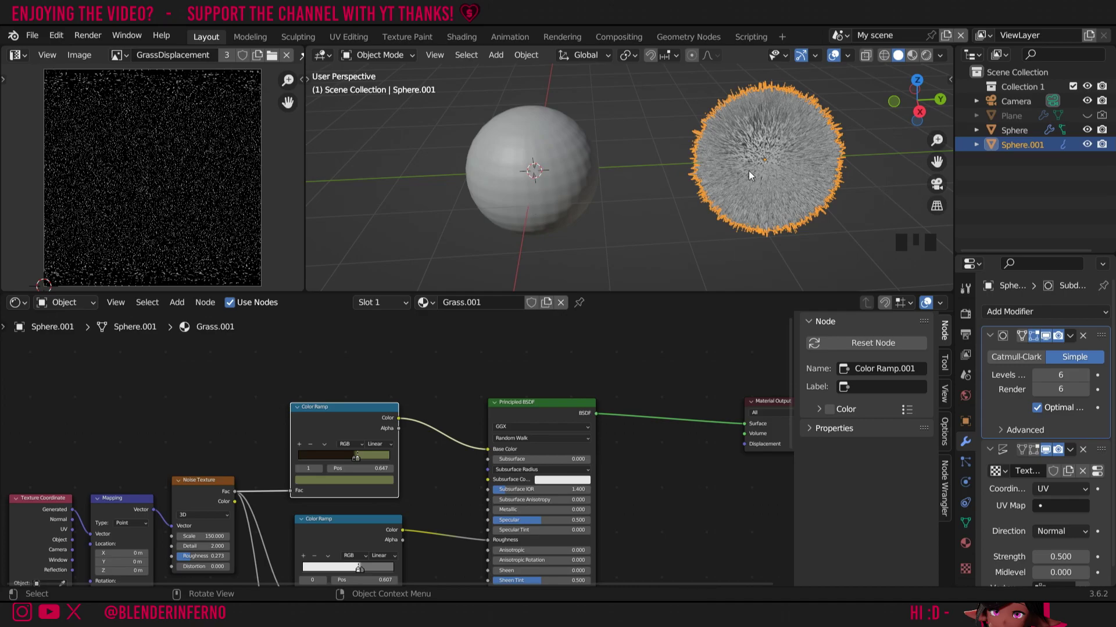
# Step: Set the scene's render engine to Eevee
pyautogui.click(969, 318)
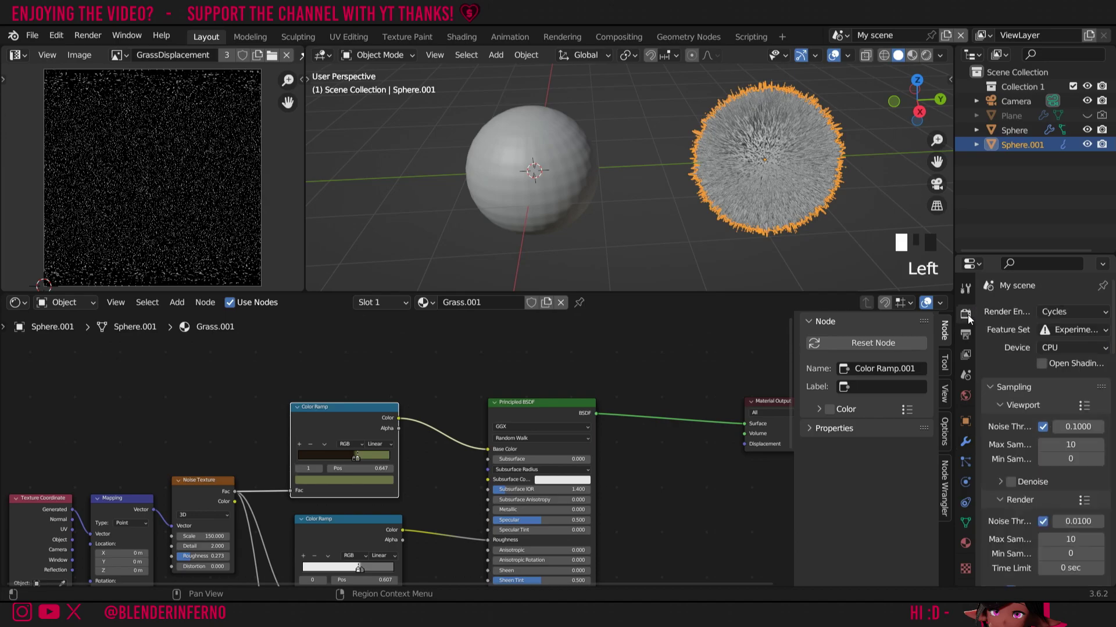
pyautogui.click(1070, 313)
pyautogui.click(1053, 328)
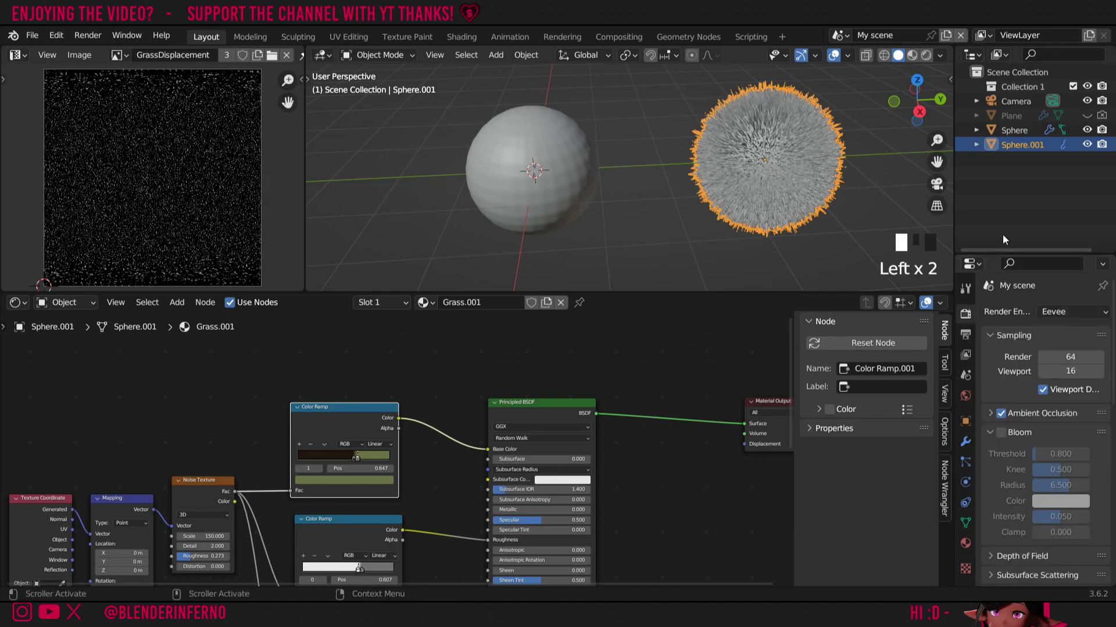
# Step: Preview the spheres in Rendered shading, deselecting the grass sphere and orbiting around them
pyautogui.click(927, 58)
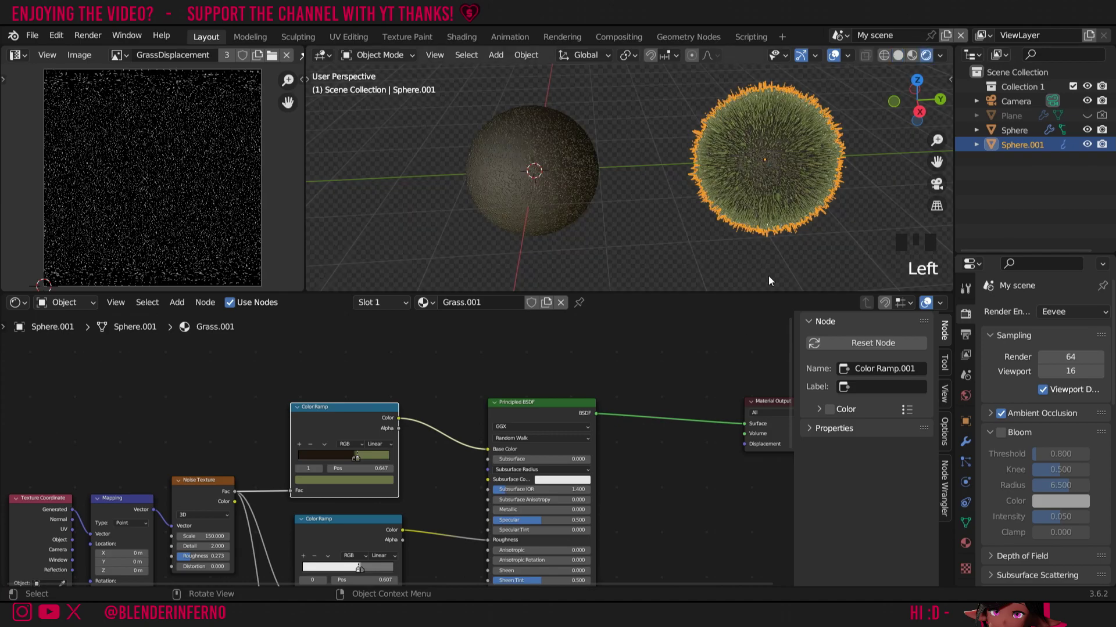
pyautogui.click(835, 230)
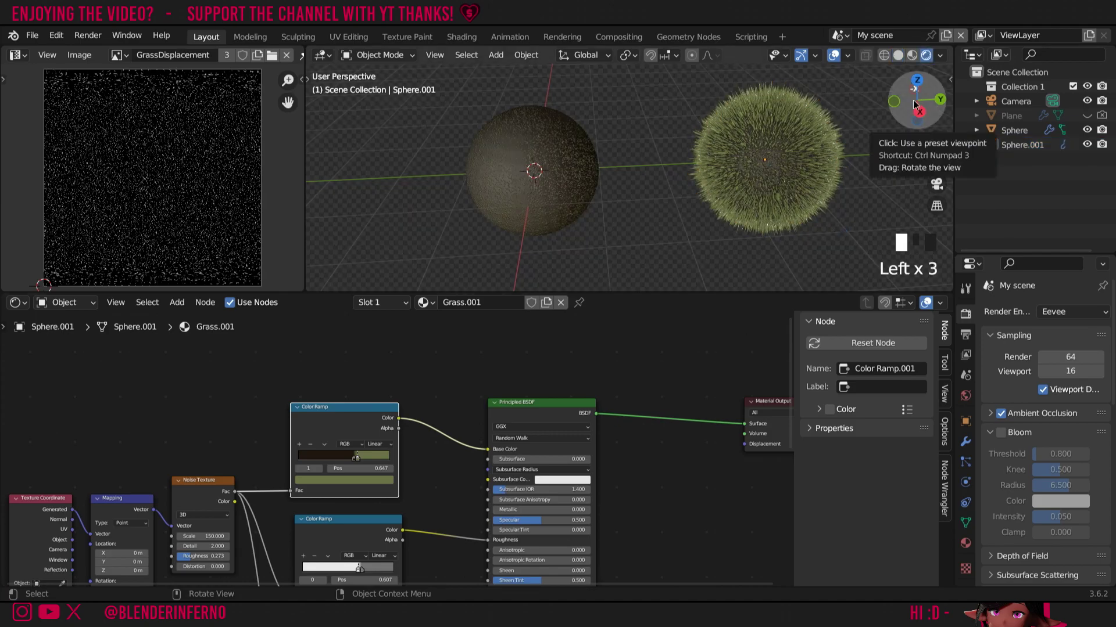
pyautogui.moveTo(917, 104); pyautogui.dragTo(718, 248)
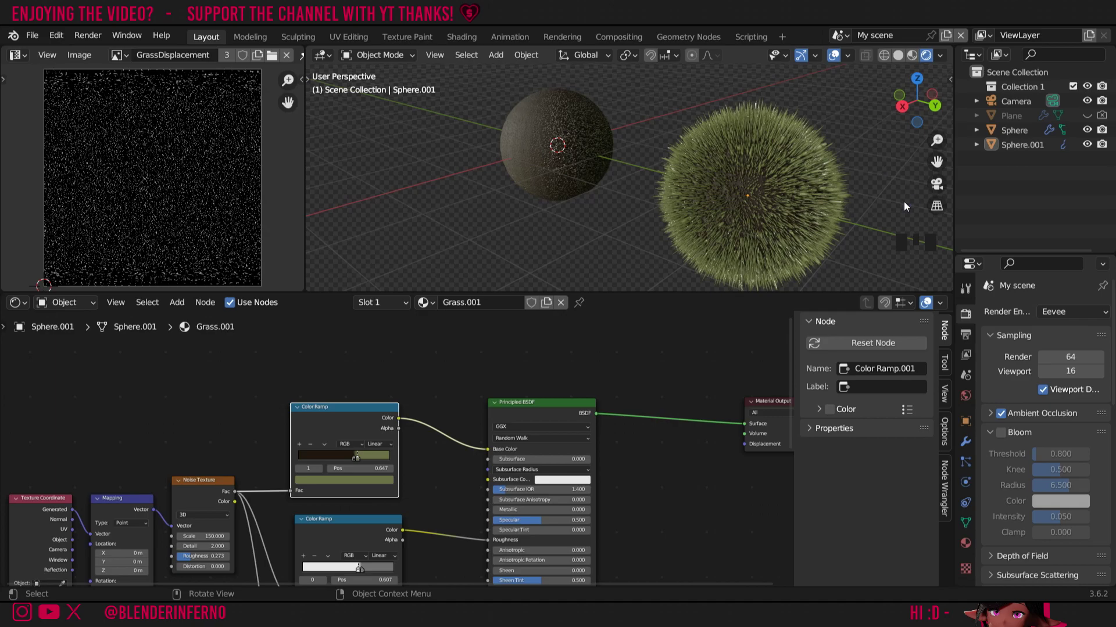
pyautogui.press('z')
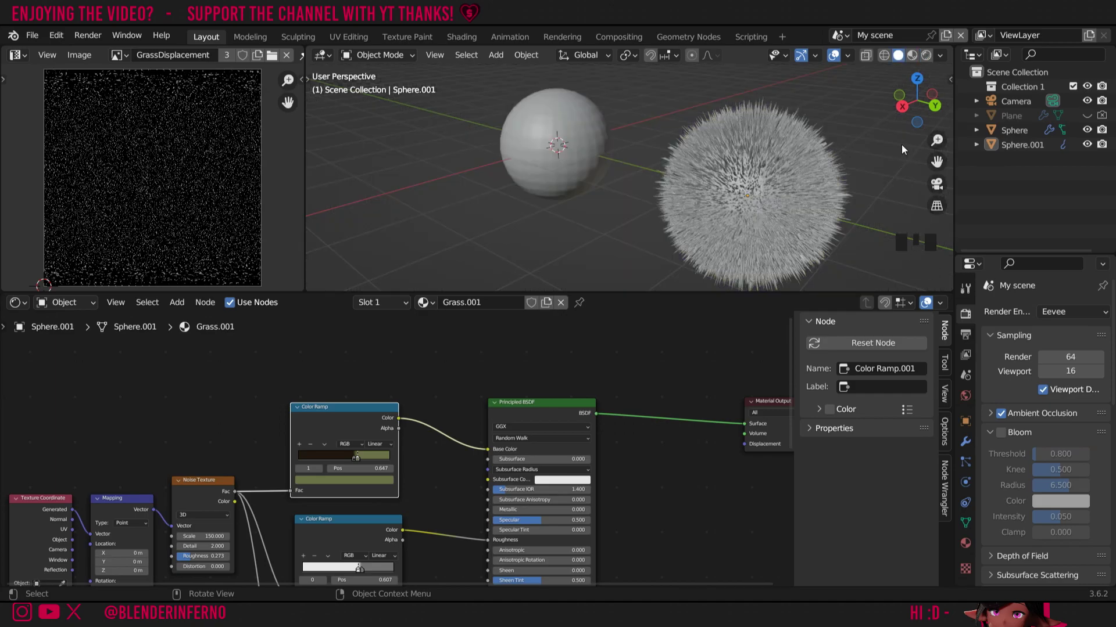